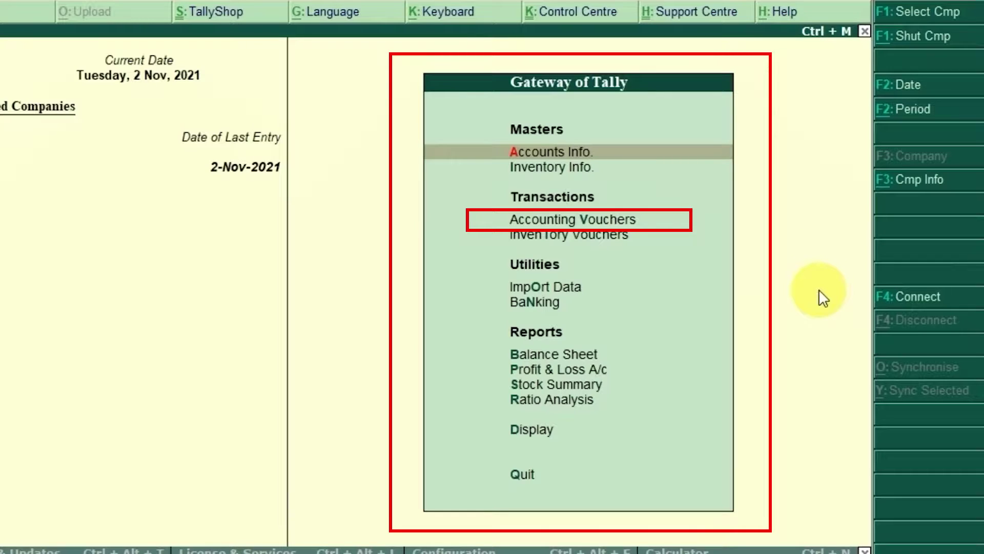
Step: Open Accounting Vouchers to start a blank Payment voucher dated 2-Nov-2021
key("Down")
key("Down")
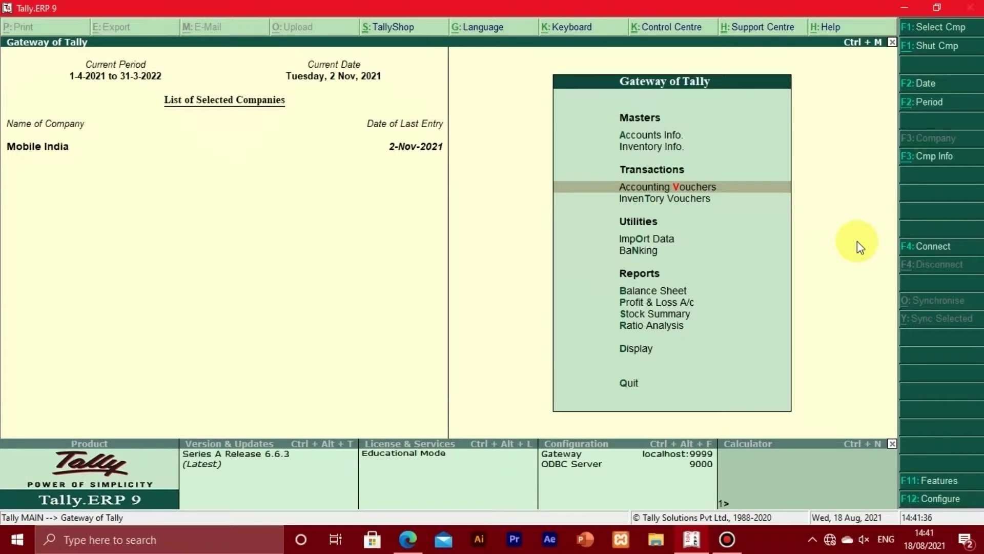
key("Return")
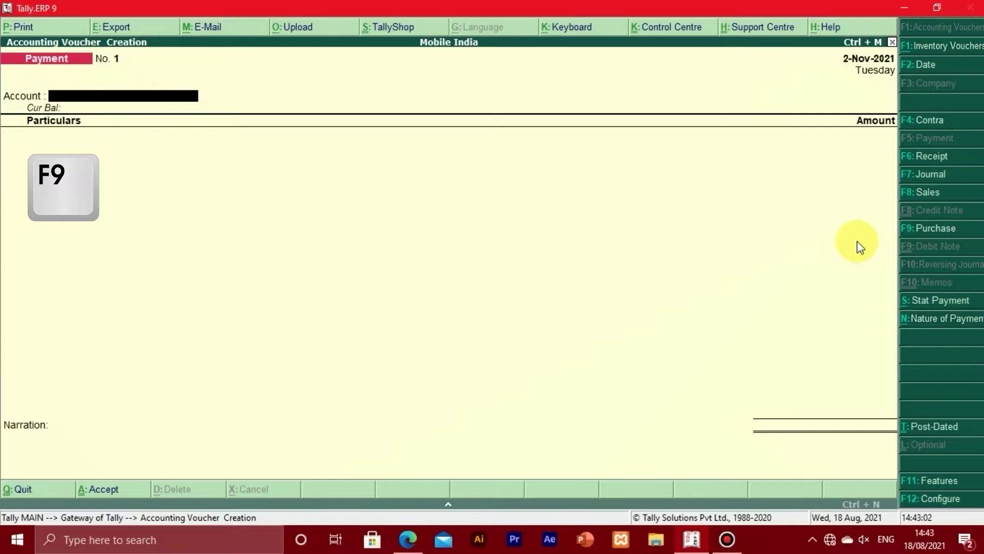
Step: Switch the blank voucher's type from Payment to Purchase using F9
key("F9")
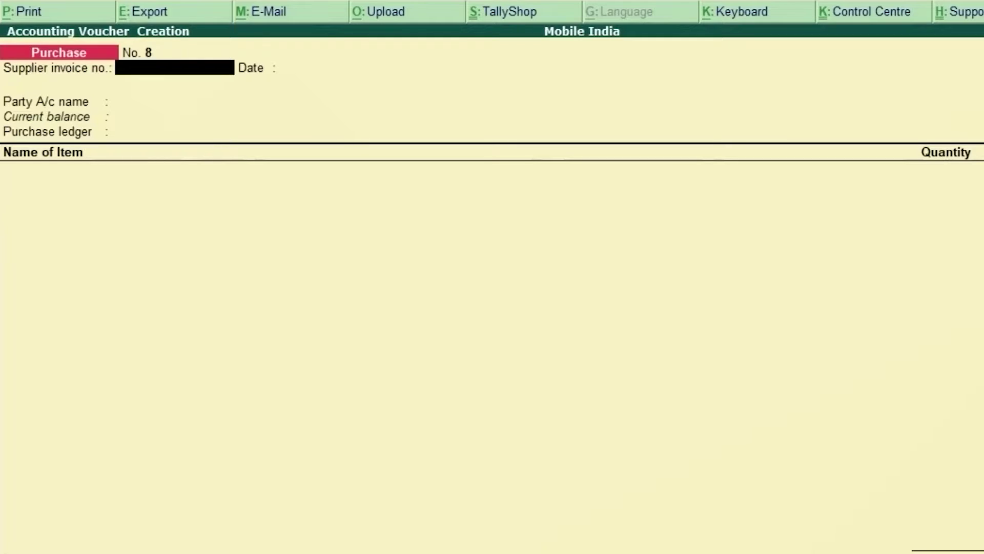
Step: Enter supplier invoice no. 5422 and change the voucher date to 2-Oct-2021
type("5422")
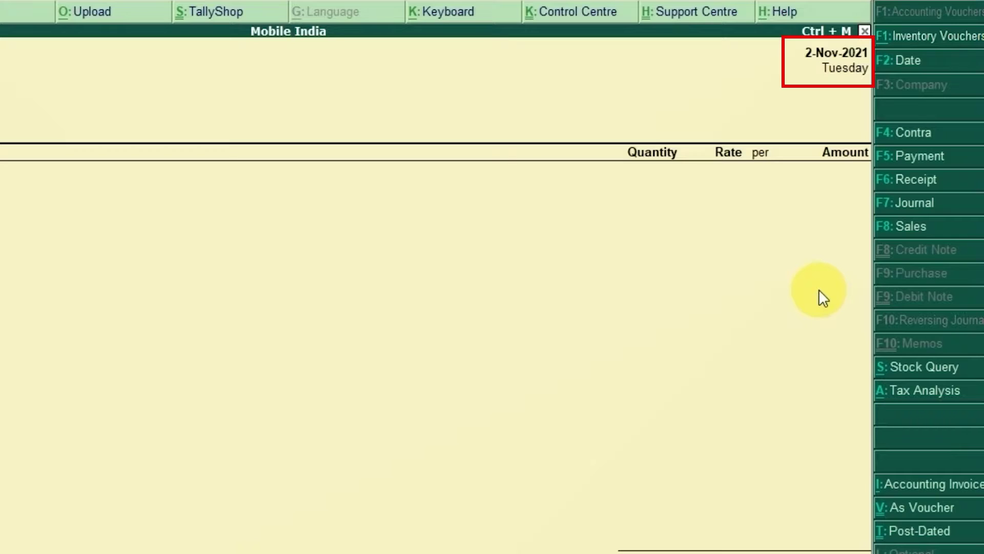
key("F2")
key("F2")
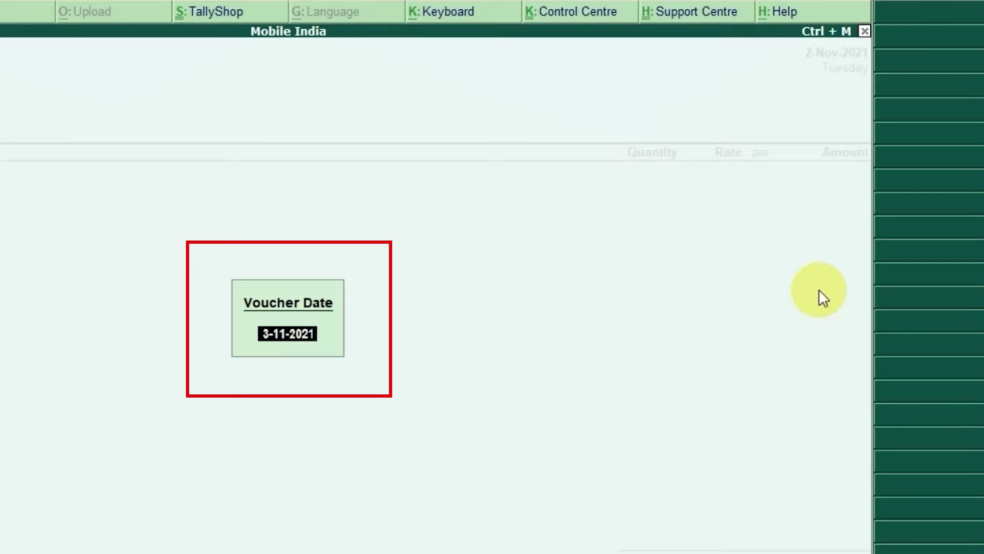
type("2-10")
key("Return")
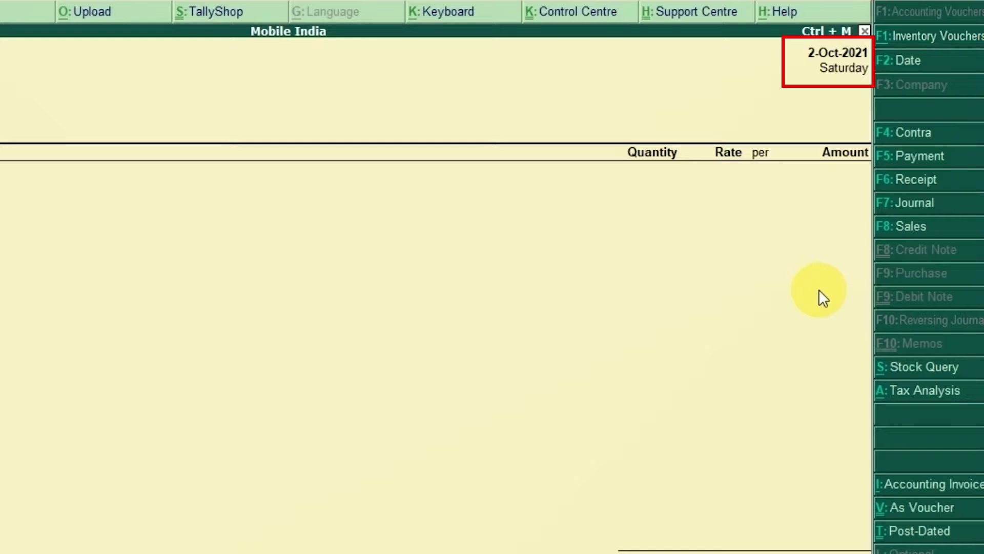
key("Return")
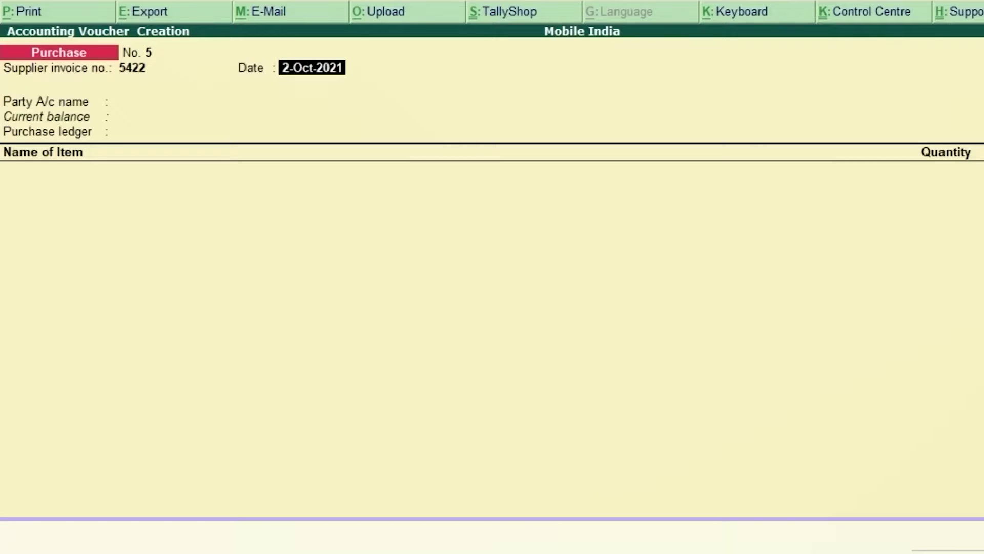
Step: Move to Party A/c name and browse to the end of the List of Ledger Accounts
key("Return")
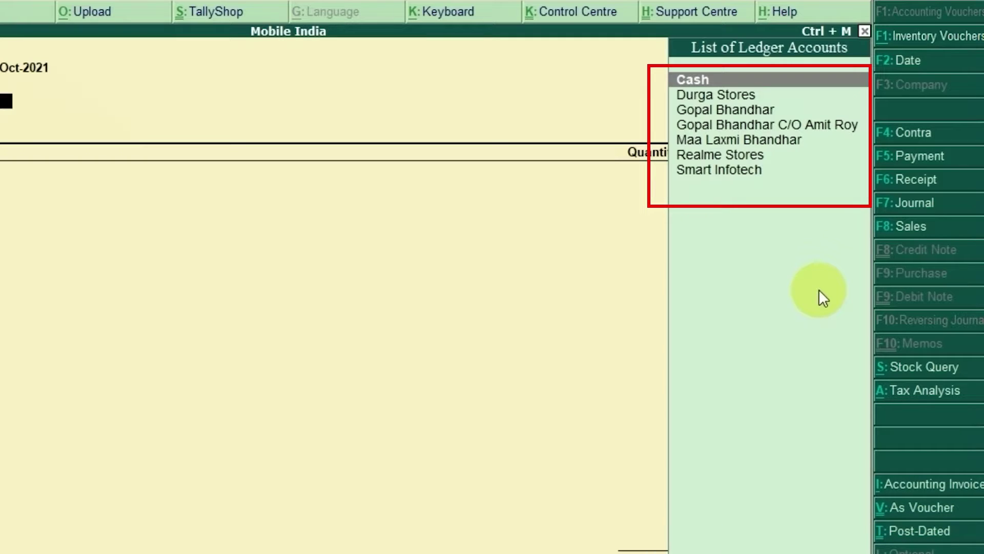
key("Down")
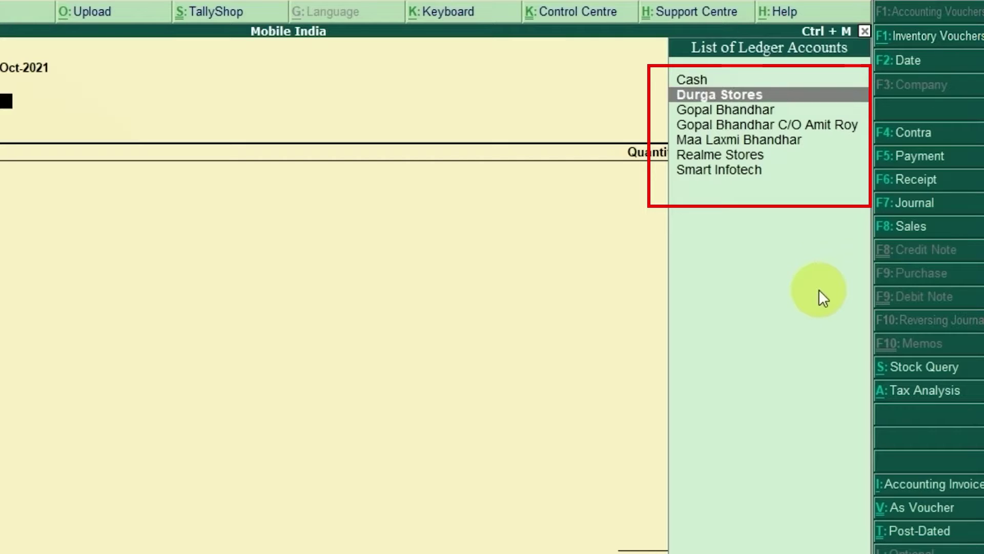
key("Down")
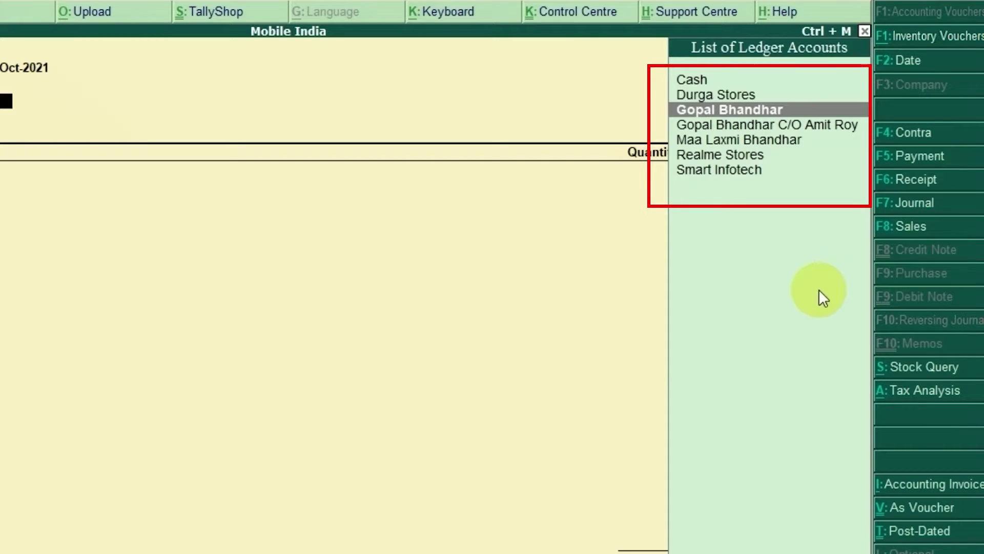
key("Down")
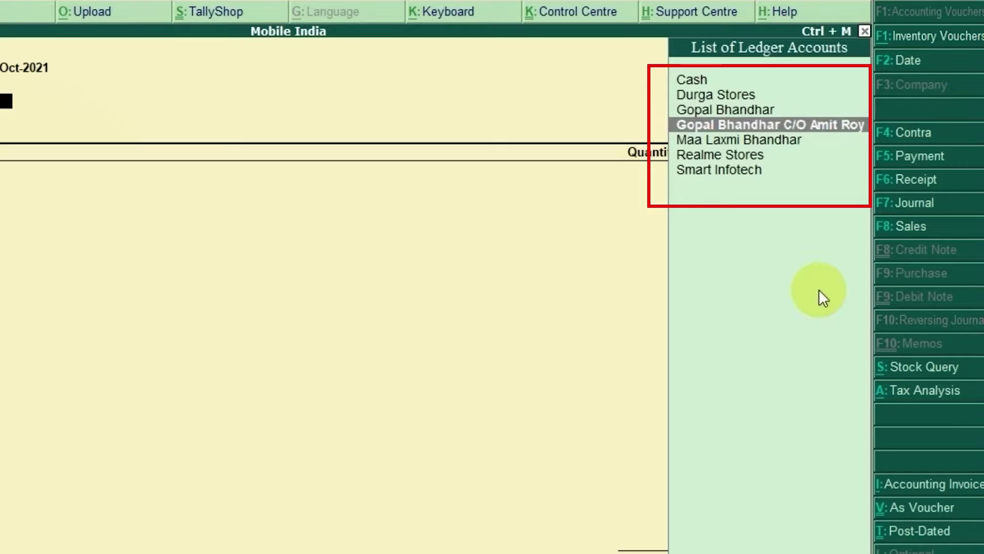
key("Down")
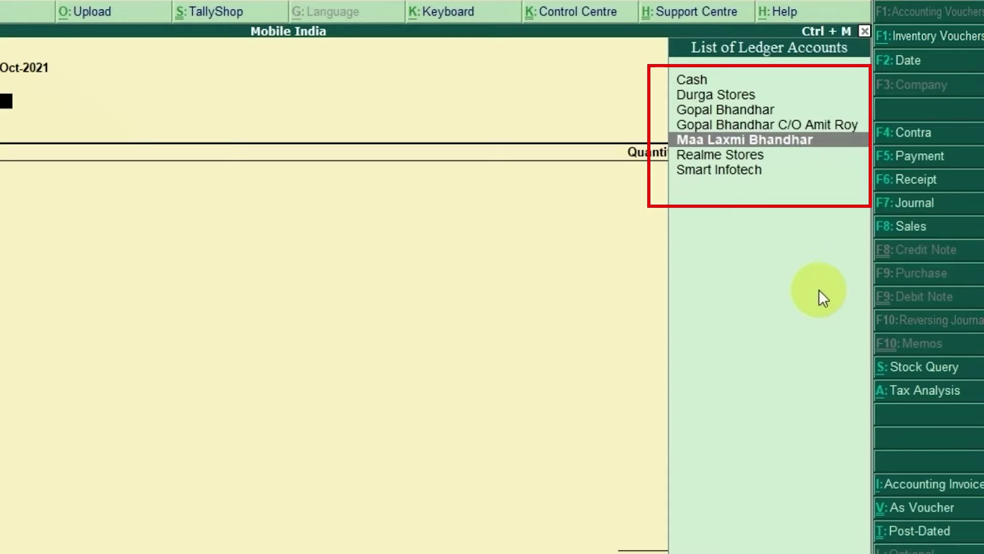
key("Down")
key("Down")
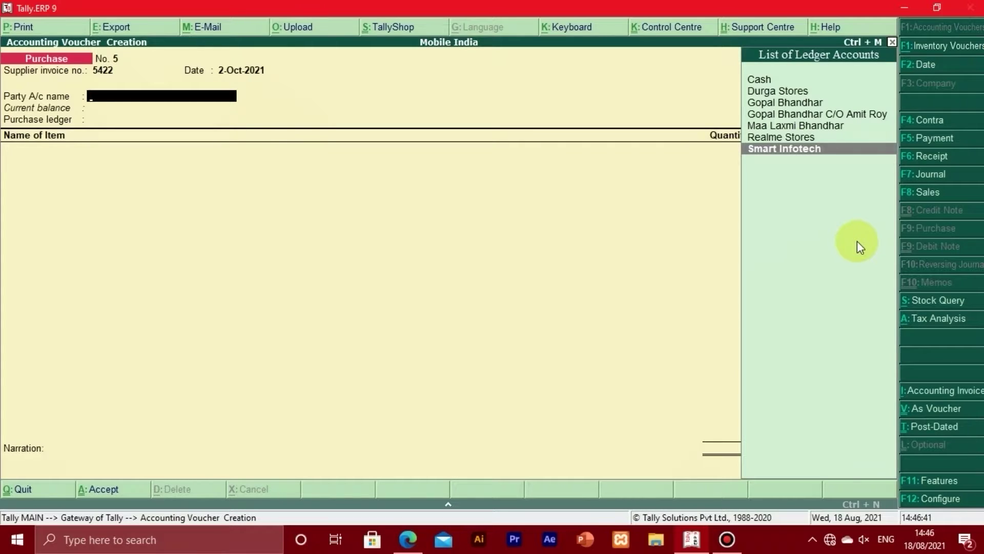
Step: Create a new ledger 'A B Wine Stores' from within the voucher with Alt+C, skipping the alias
key("alt+c")
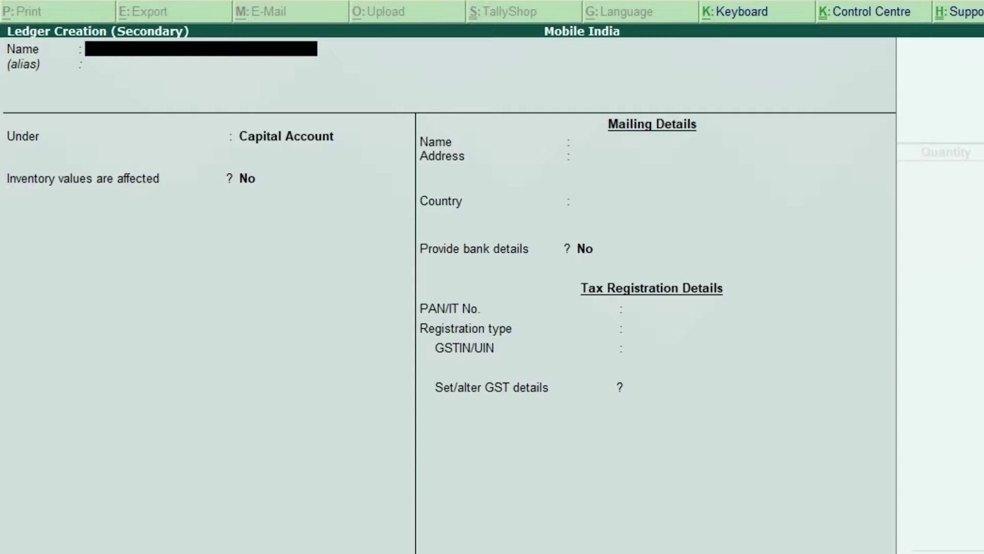
type("A B Wine Stores")
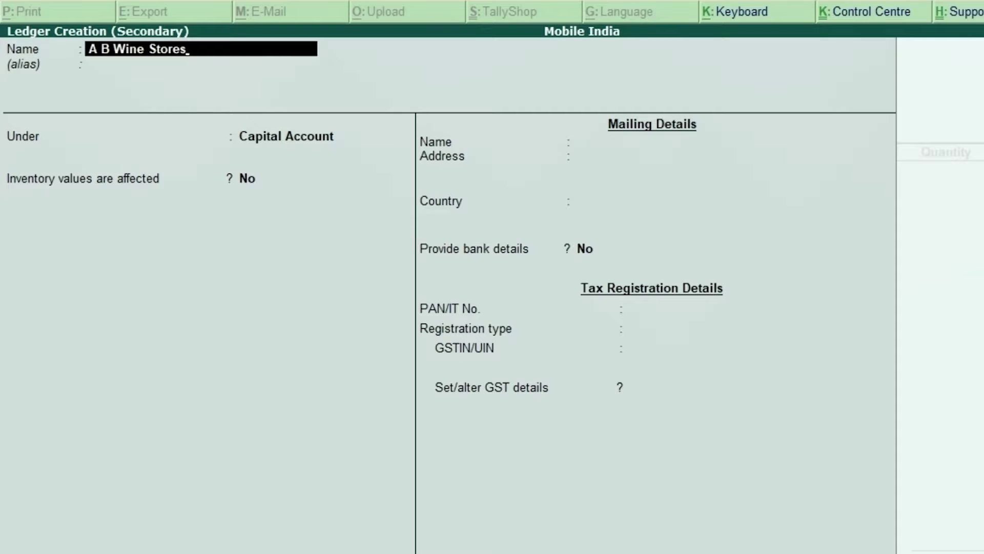
key("Return")
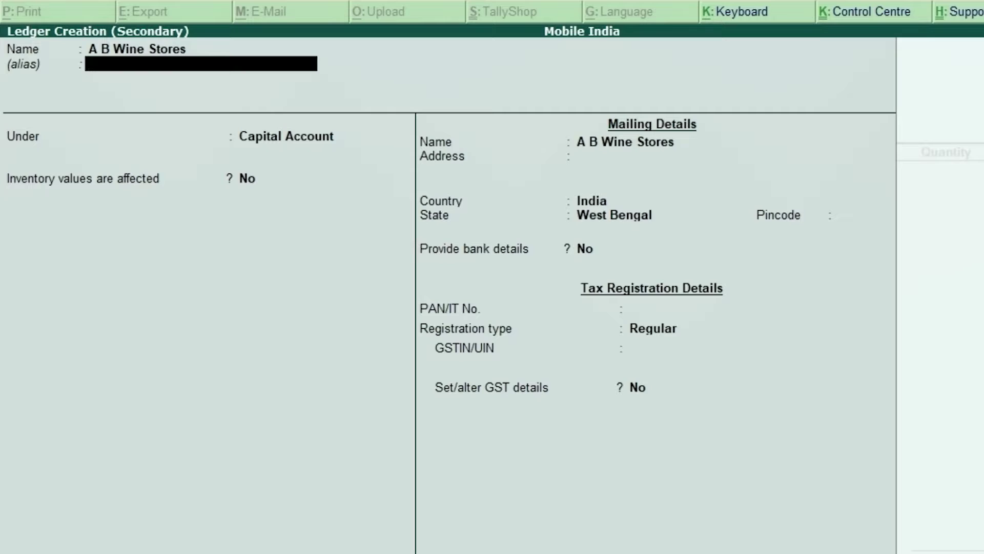
key("Return")
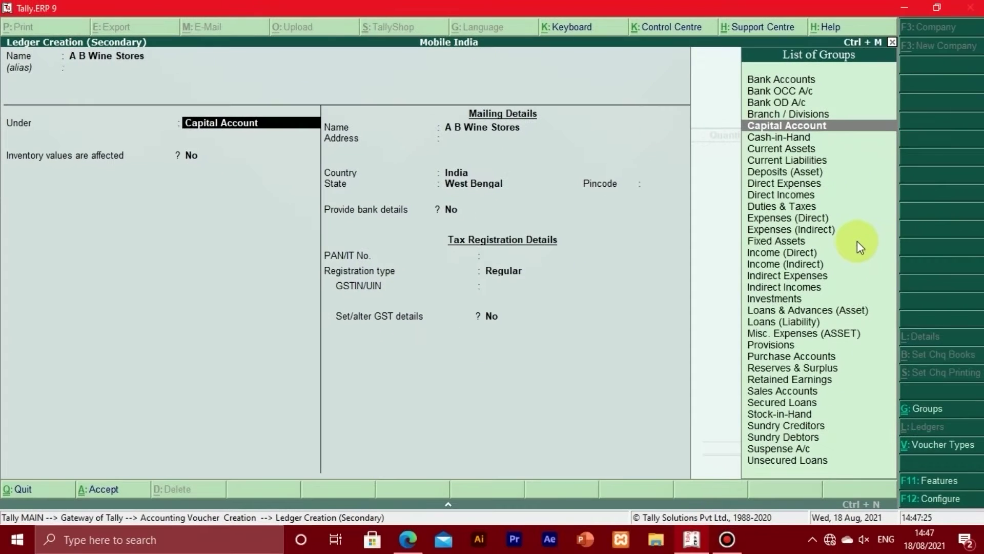
Step: Place the A B Wine Stores ledger under the Sundry Creditors group
key("s")
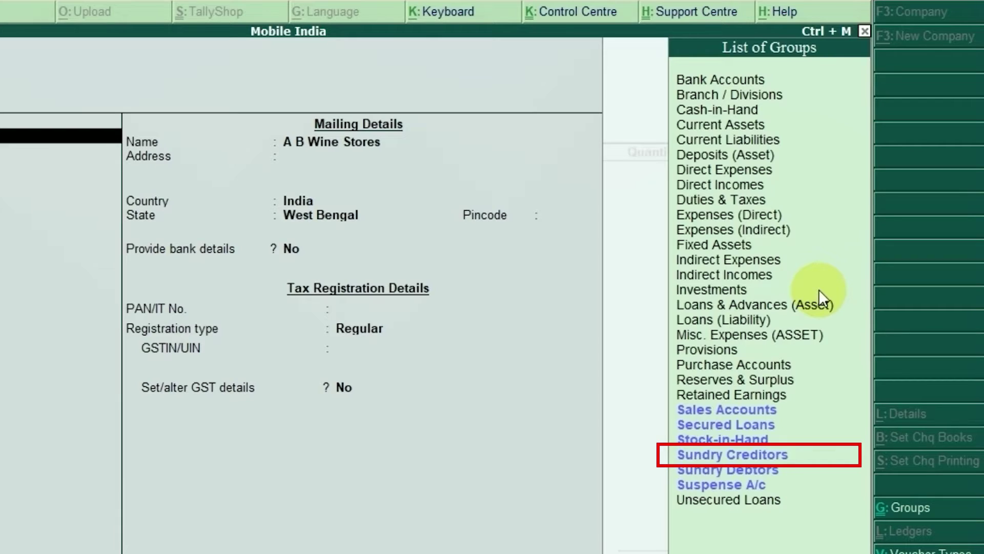
key("Down")
key("Down")
key("Down")
key("Down")
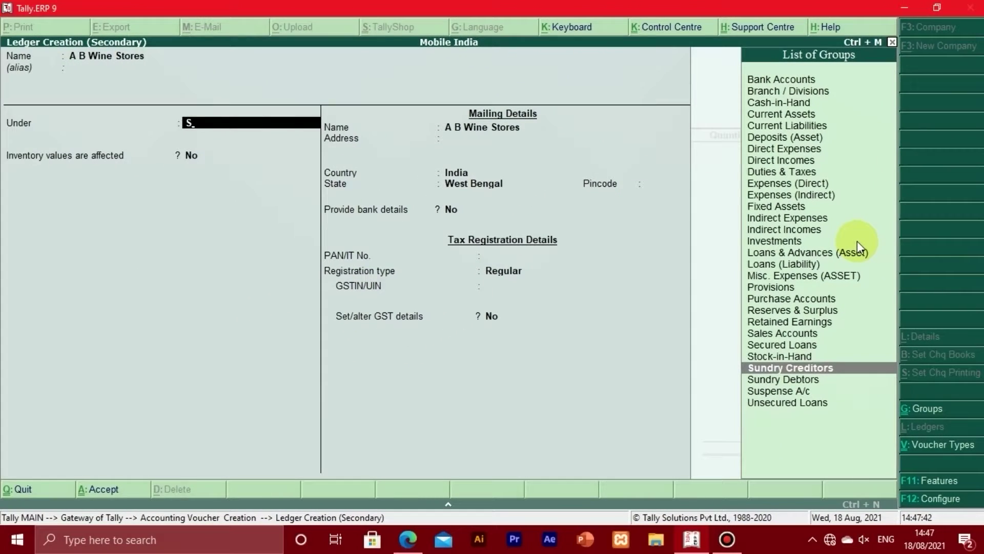
key("Return")
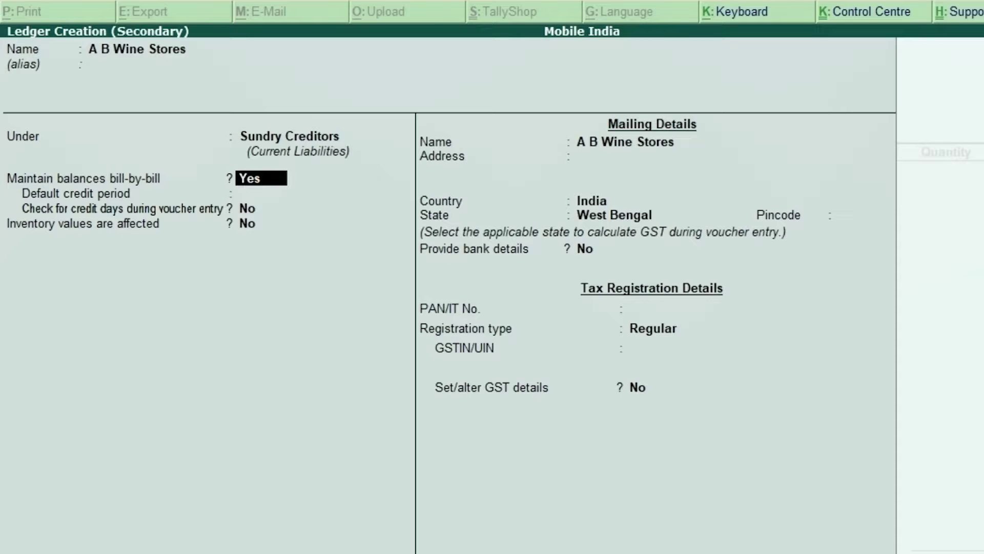
Step: Keep bill-by-bill balances on and enter the supplier's street and city address from the invoice
key("Return")
key("Return")
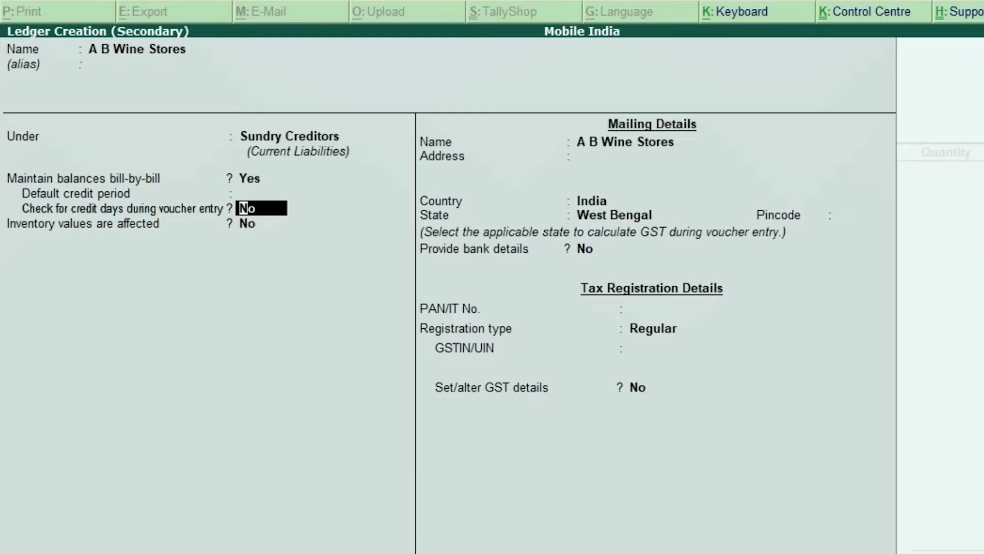
key("Return")
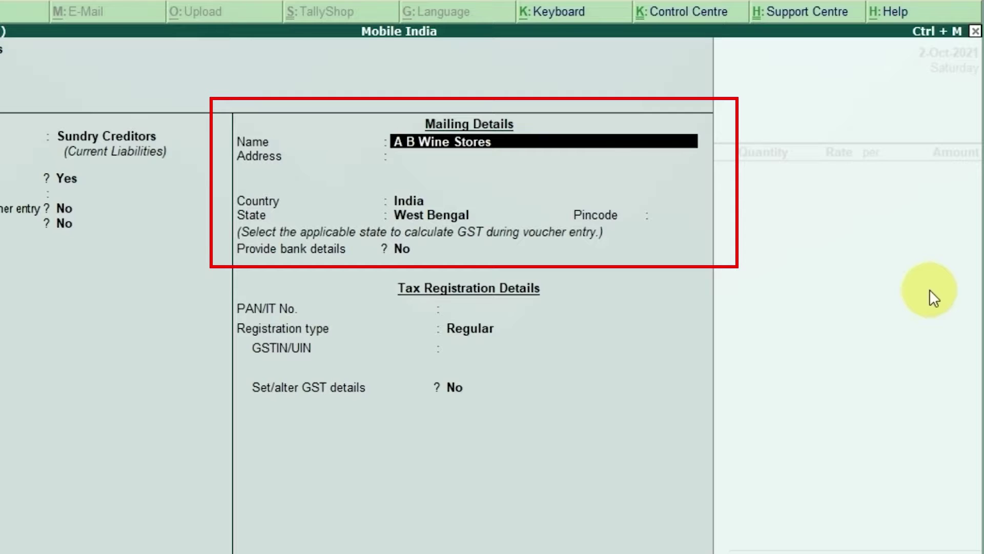
key("Return")
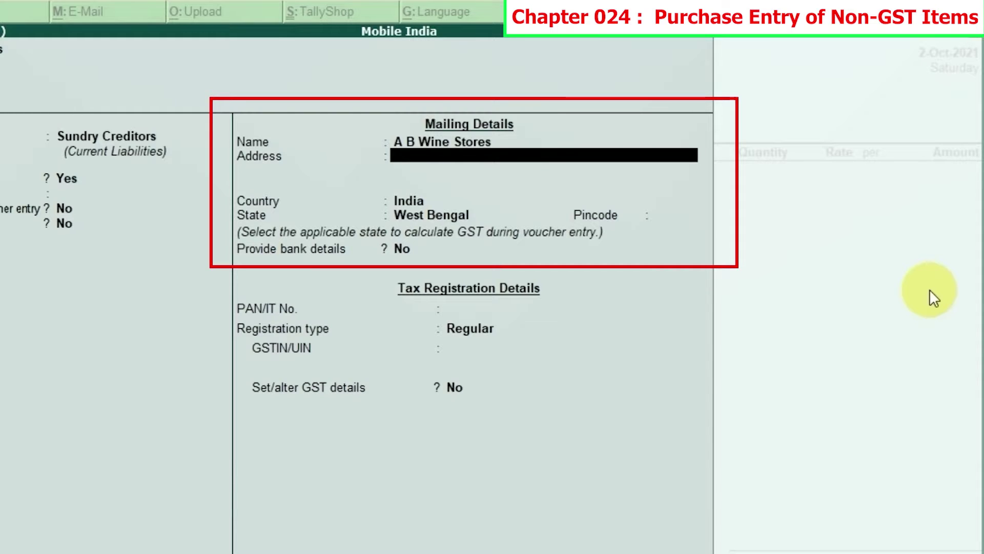
key("alt+Tab")
type("8/7a")
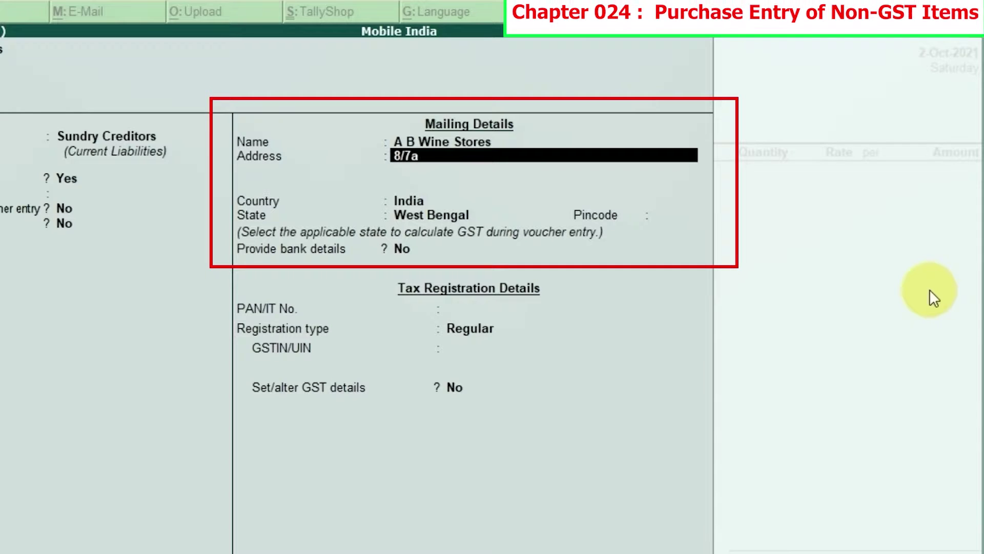
type(",")
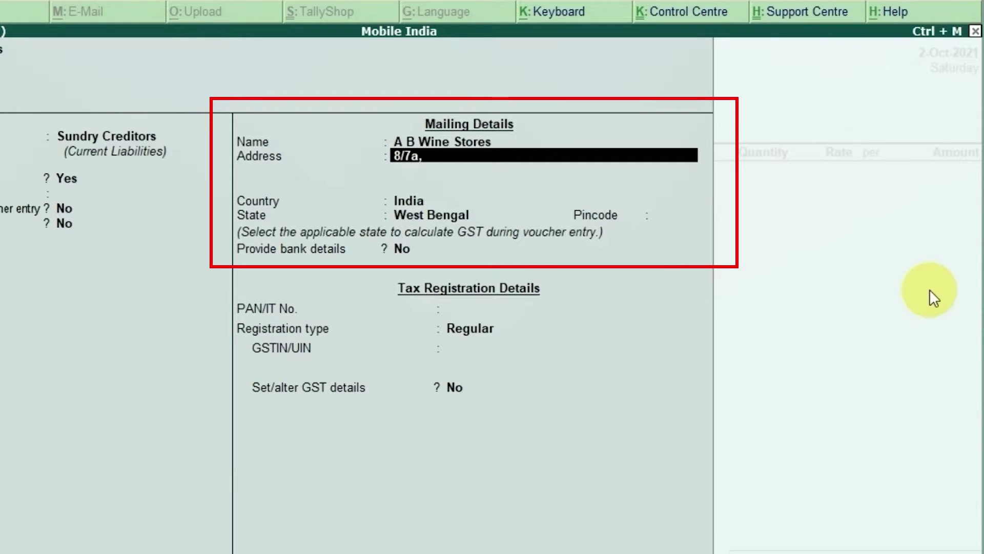
type(" M G")
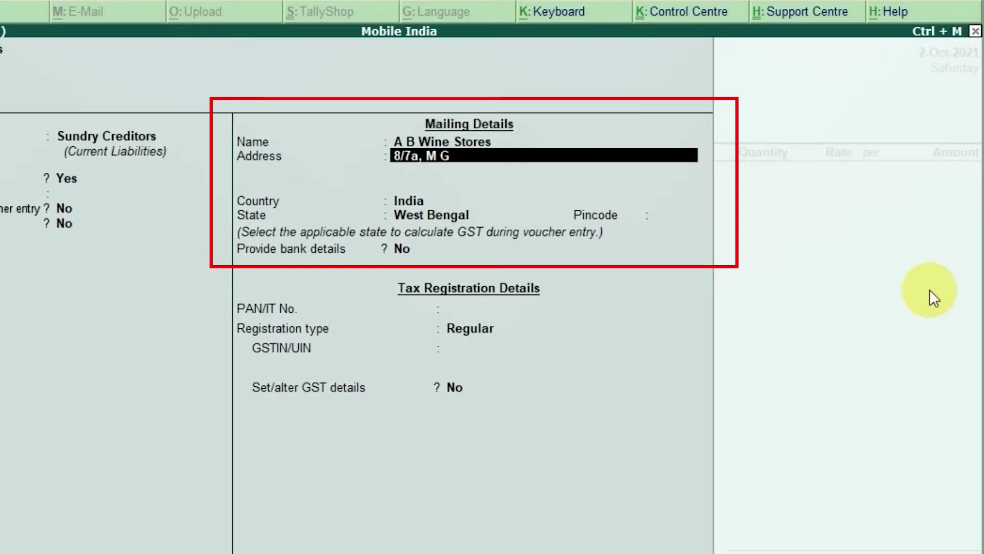
type(" Marg")
key("Return")
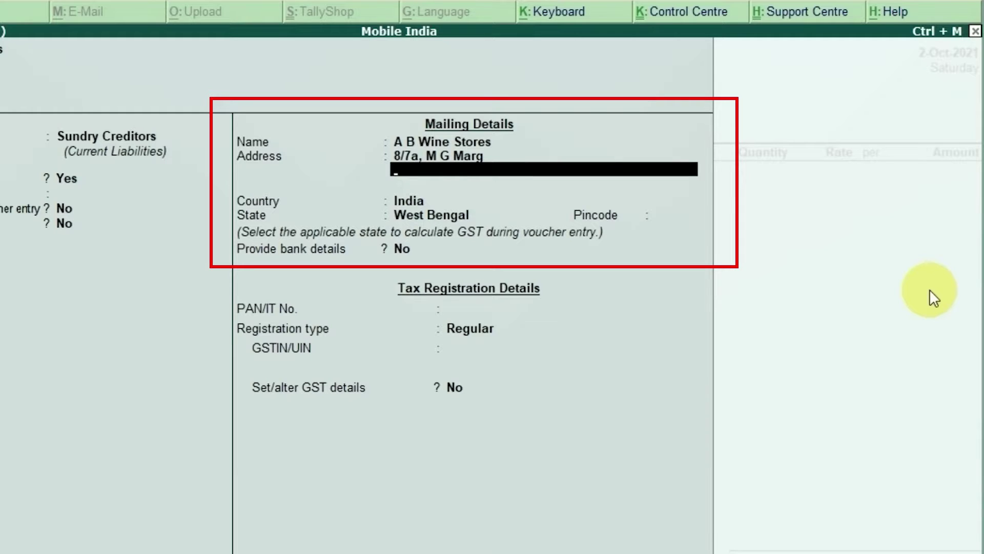
type("Kolkata")
key("Return")
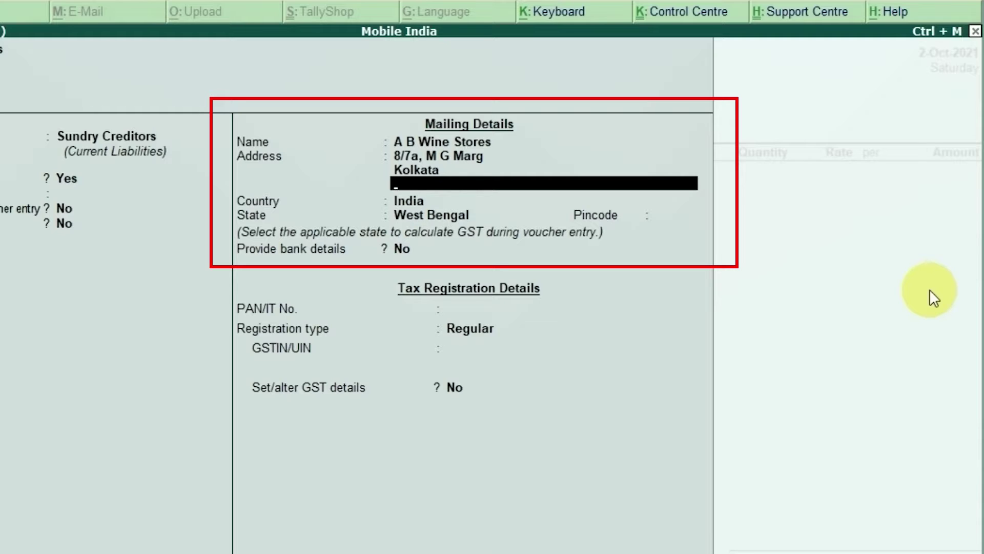
key("Return")
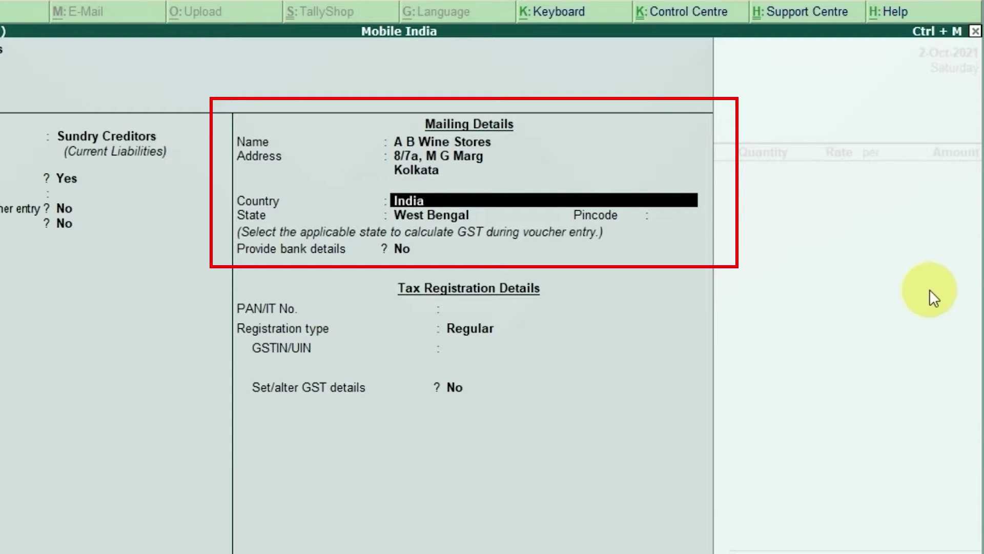
Step: Keep India as country and confirm West Bengal as the ledger's state
key("Return")
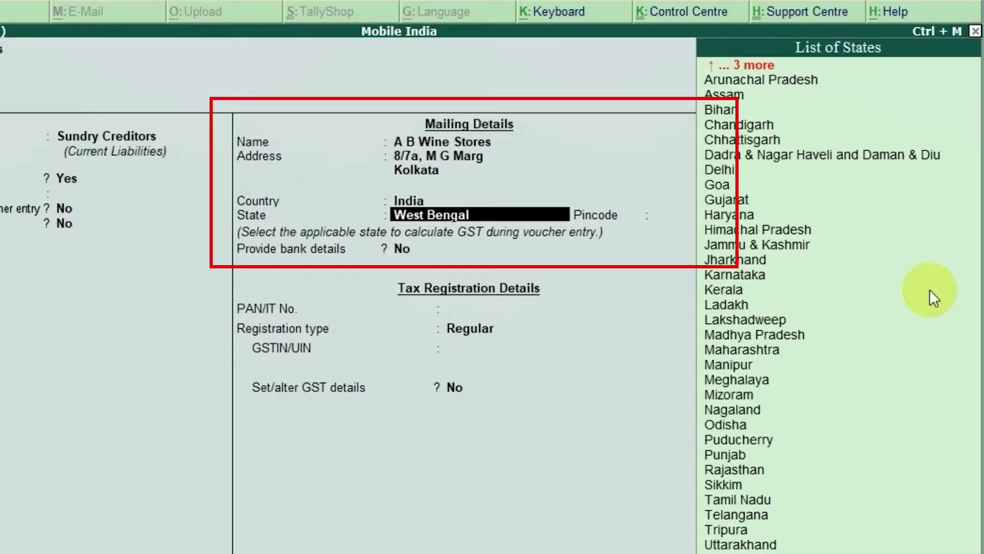
key("Return")
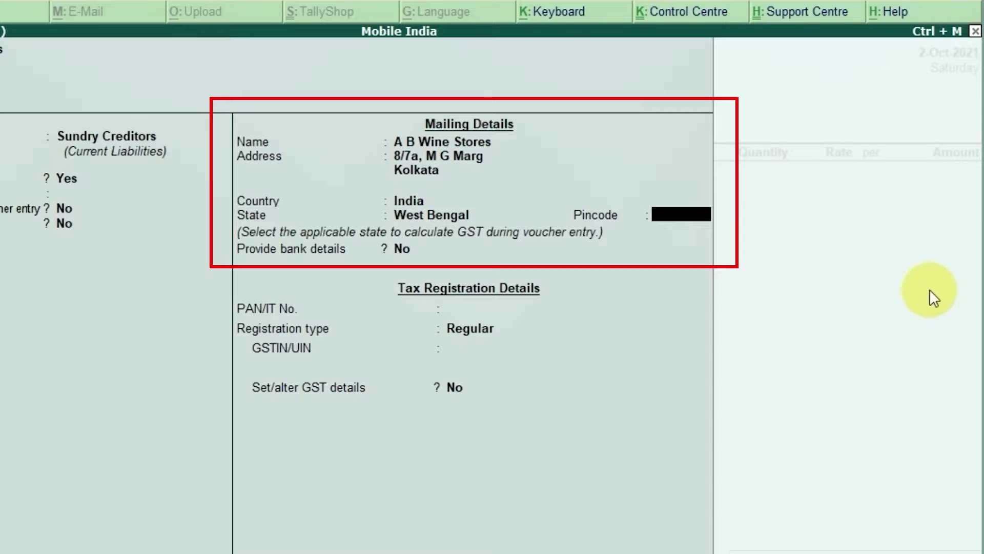
Step: Enter the supplier's pincode and leave Provide bank details set to No
type("700009")
key("Return")
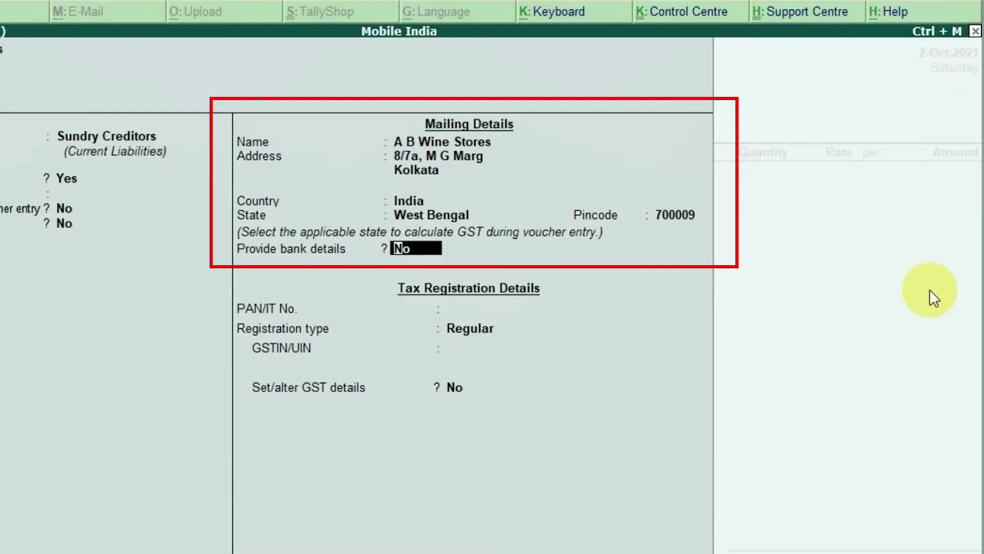
key("Return")
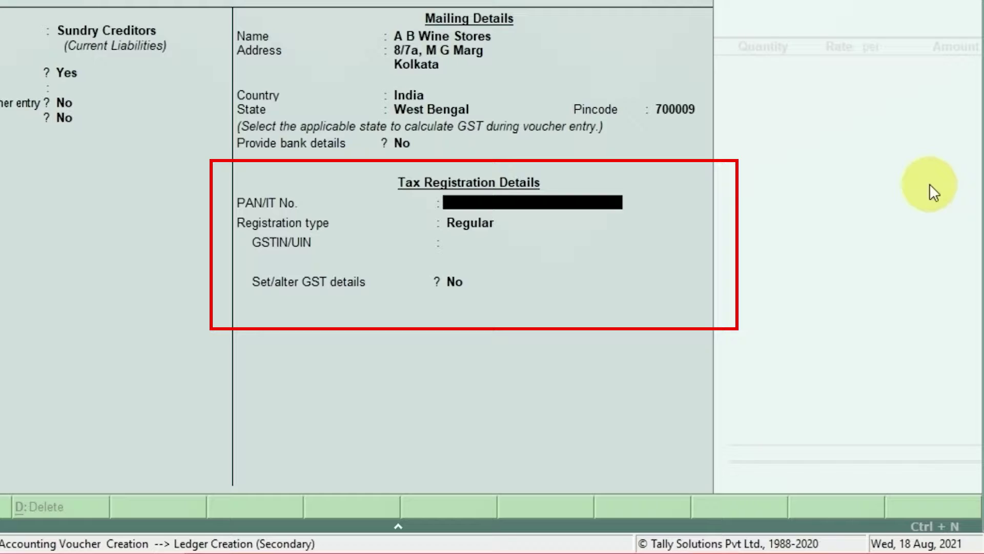
Step: Set the ledger's GST registration type to Unregistered and reach the Accept prompt
key("Return")
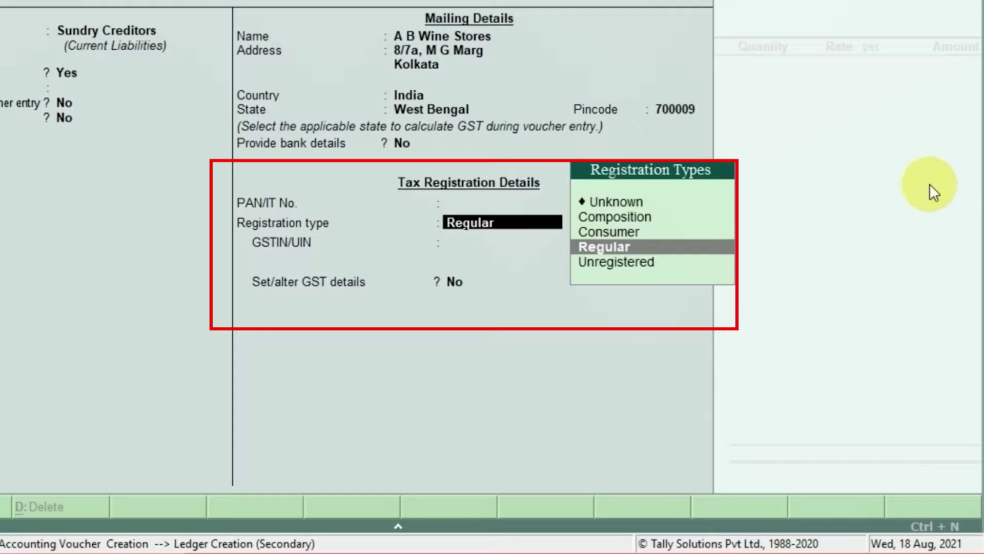
key("Down")
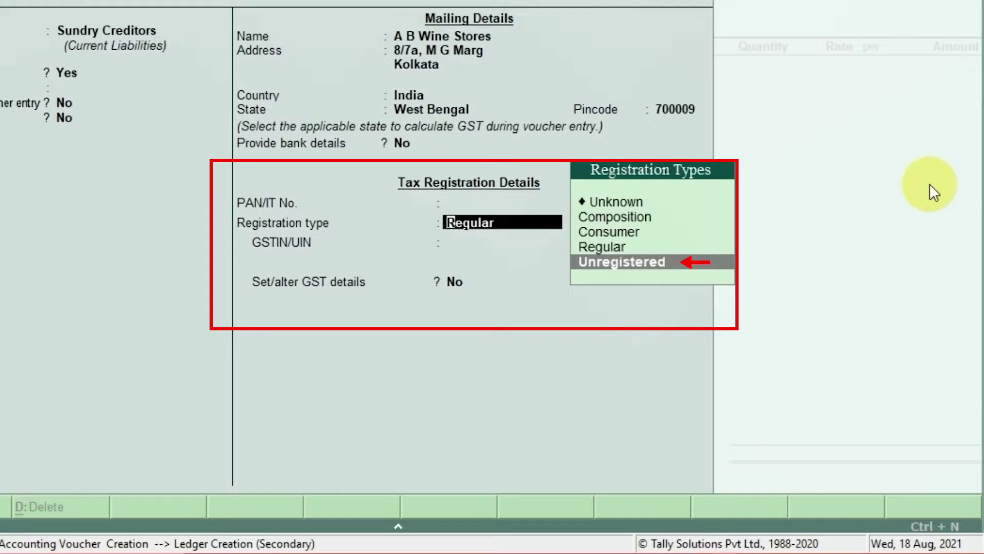
key("Return")
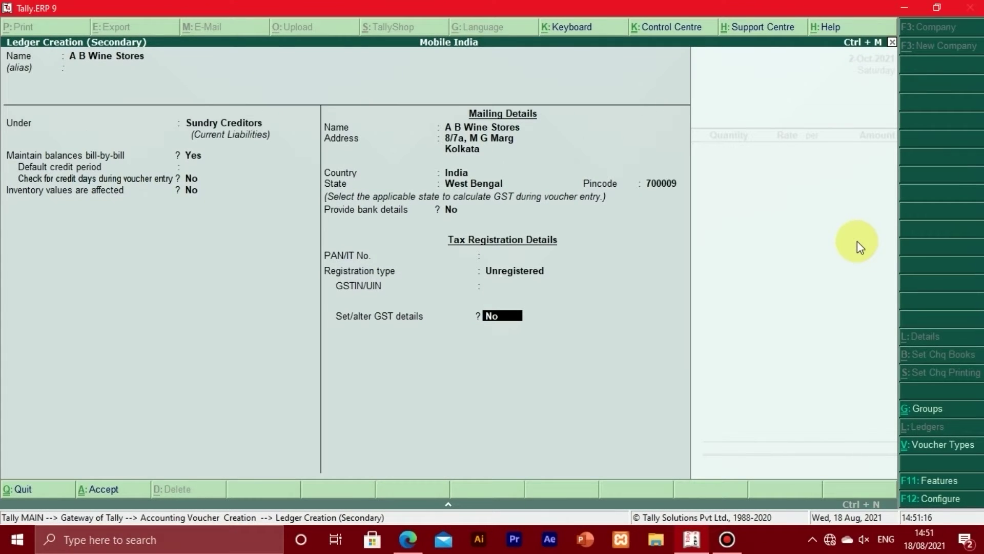
key("Return")
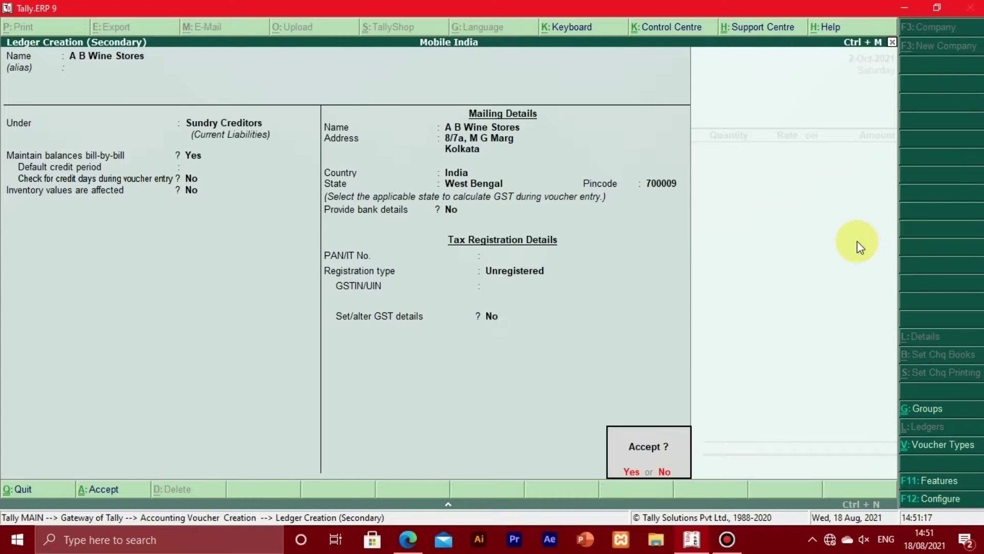
Step: Accept the new A B Wine Stores ledger so it becomes the purchase's supplier
key("Return")
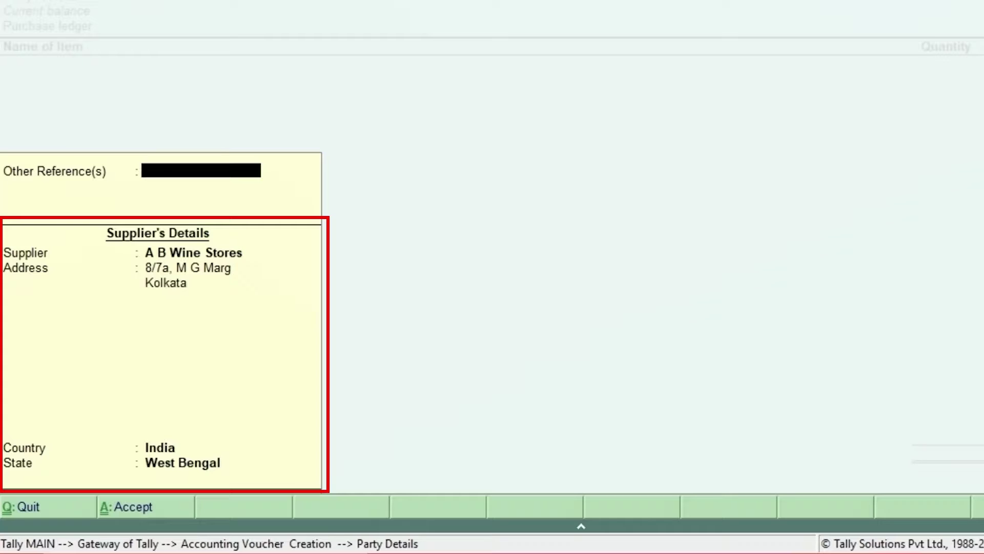
Step: Accept A B Wine Stores' supplier, address, country India and state West Bengal in Party Details
key("Return")
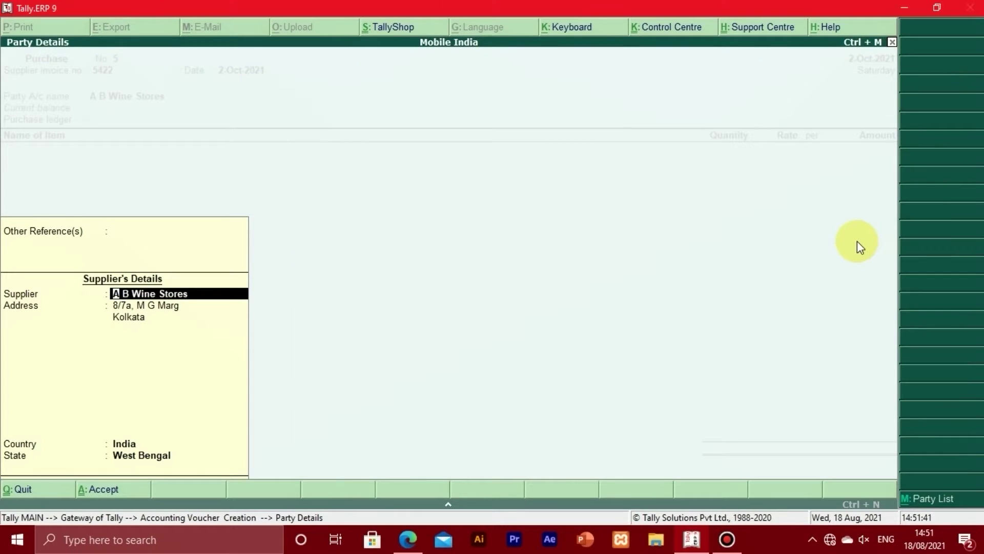
key("Return")
key("Return")
key("Return")
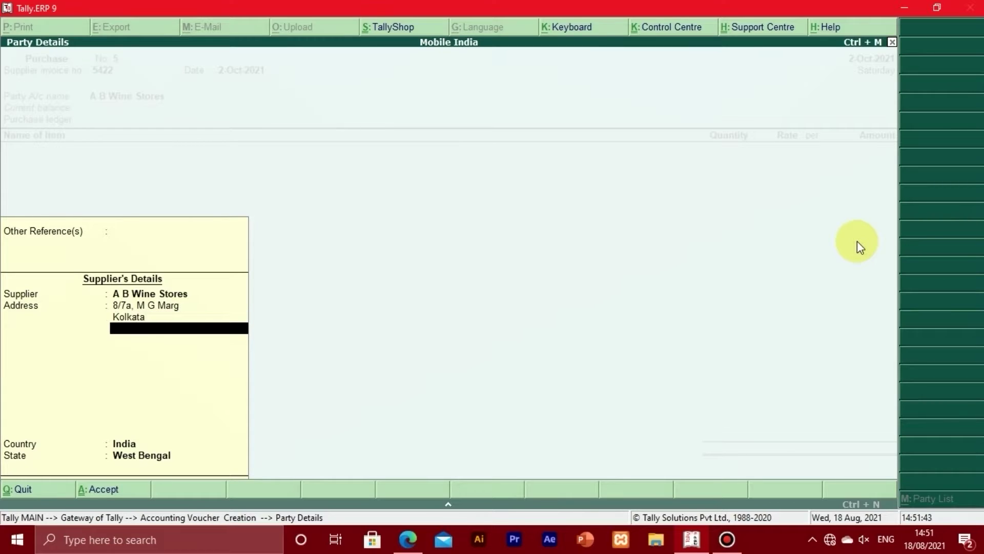
key("Return")
key("Return")
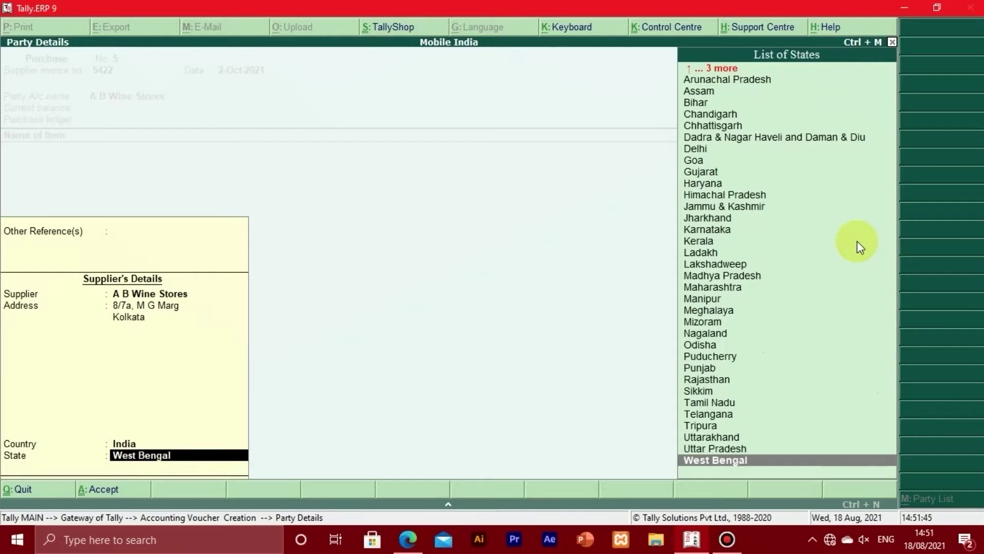
key("Return")
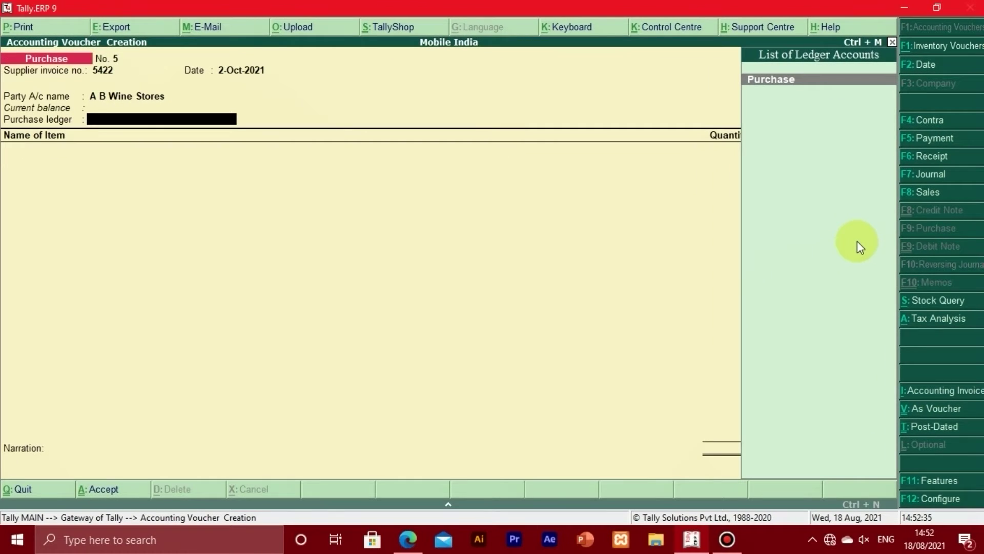
Step: Pick Purchase as the purchase ledger, check items on the invoice PDF, and start the first item with K
key("Return")
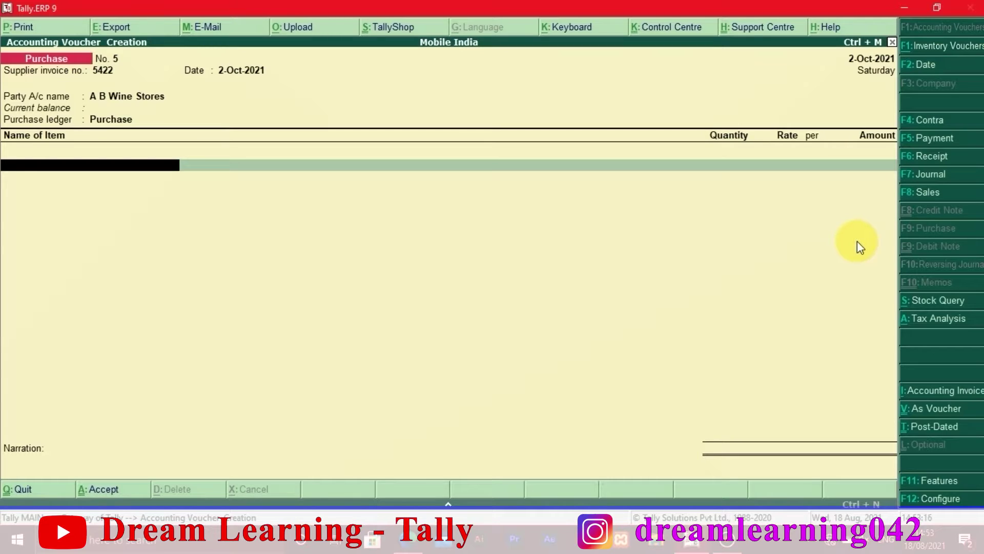
key("alt+Tab")
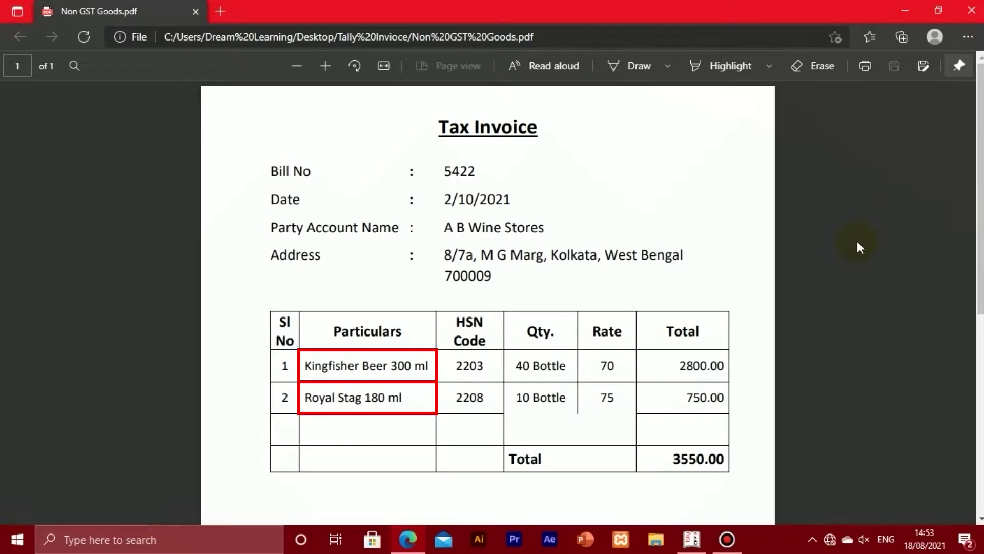
key("alt+Tab")
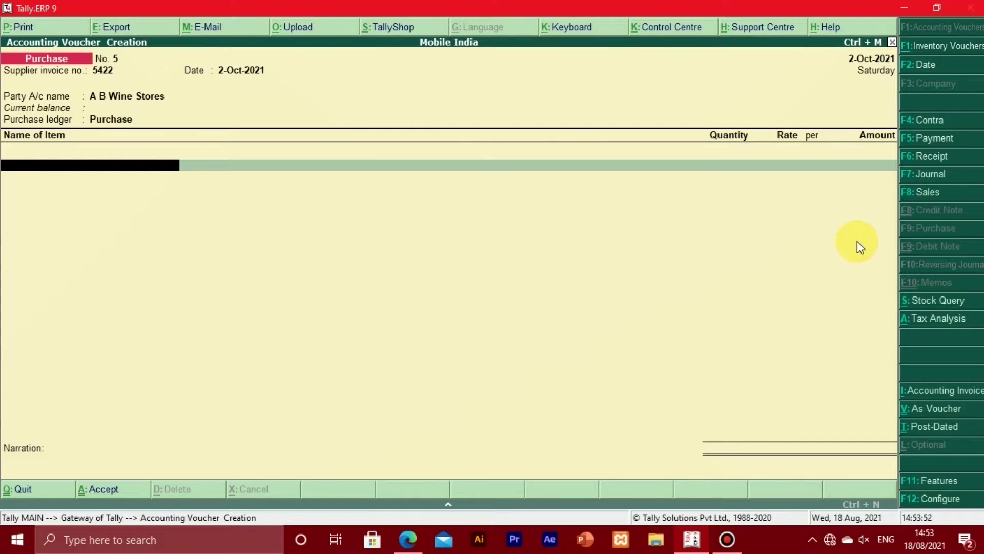
key("k")
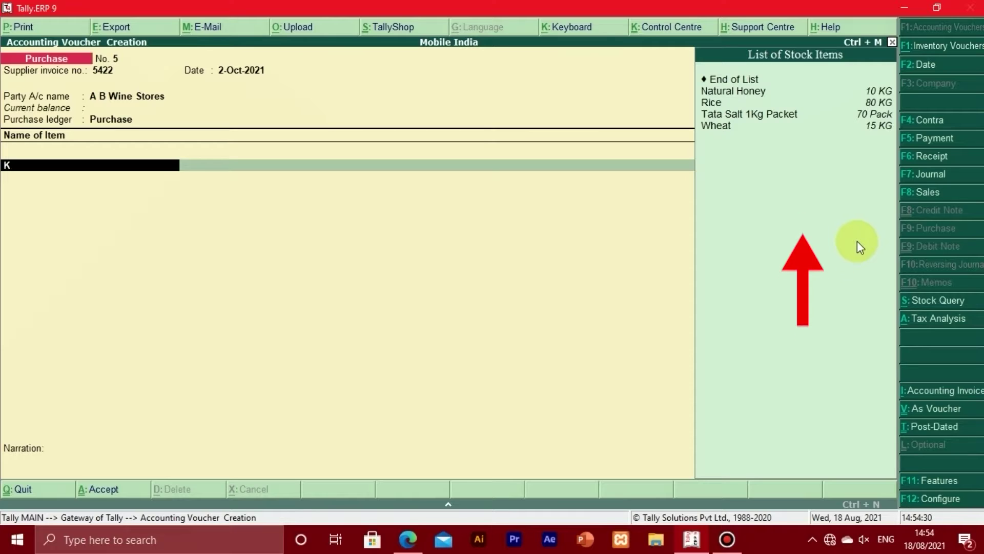
Step: Browse the stock item list, confirm no Kingfisher item exists, and begin a new stock item
key("Down")
key("Down")
key("Down")
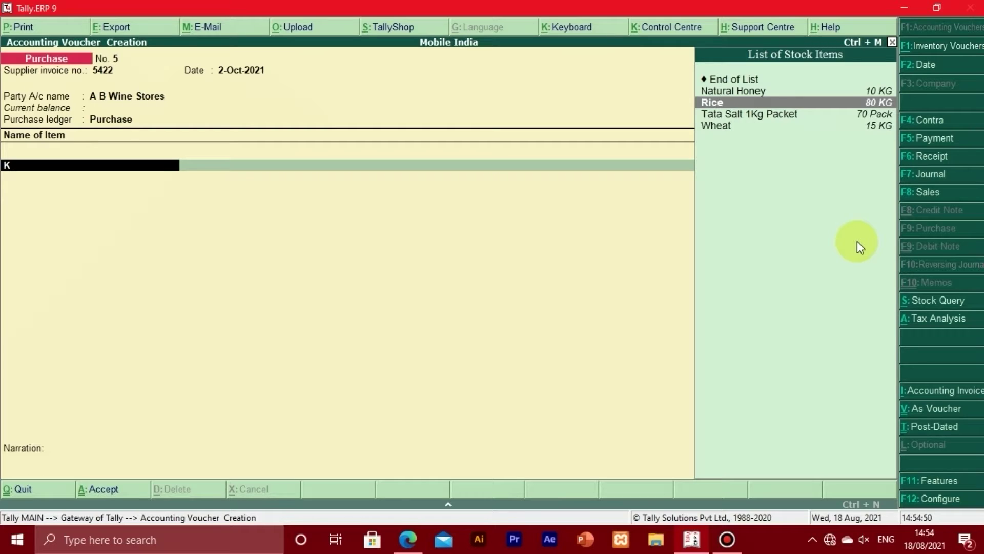
key("alt+c")
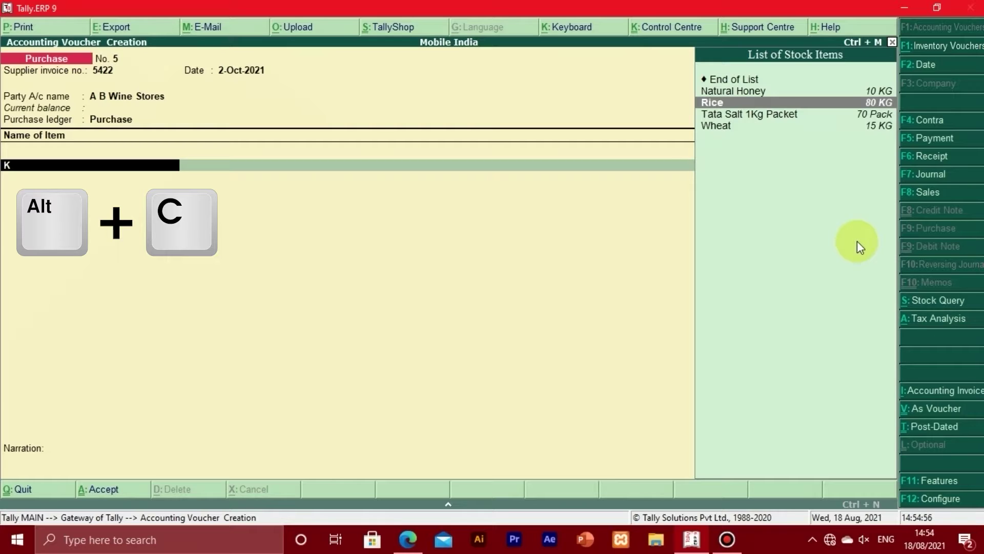
Step: Name the new stock item Kingfisher Beer 300ml and start a new stock group for it
key("alt+c")
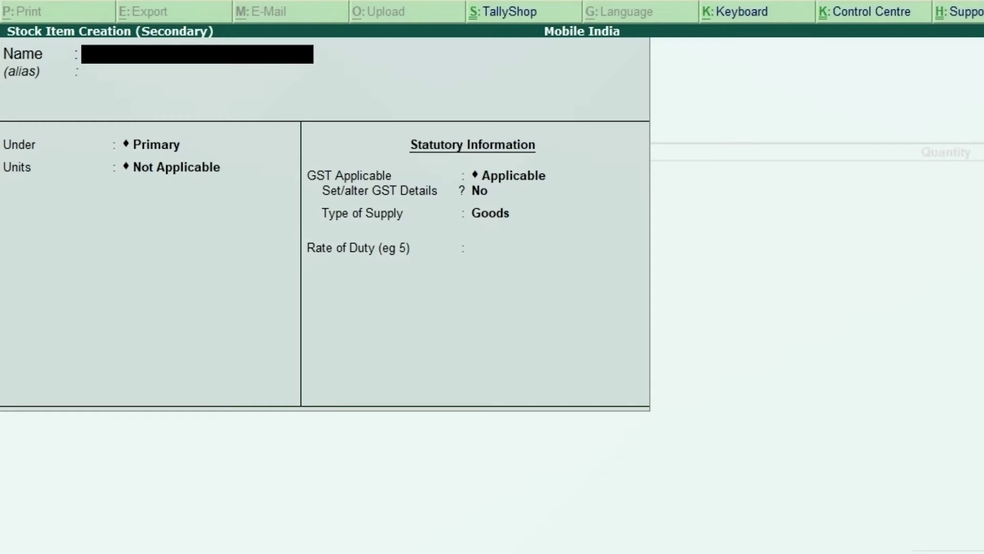
type("Kingfisher")
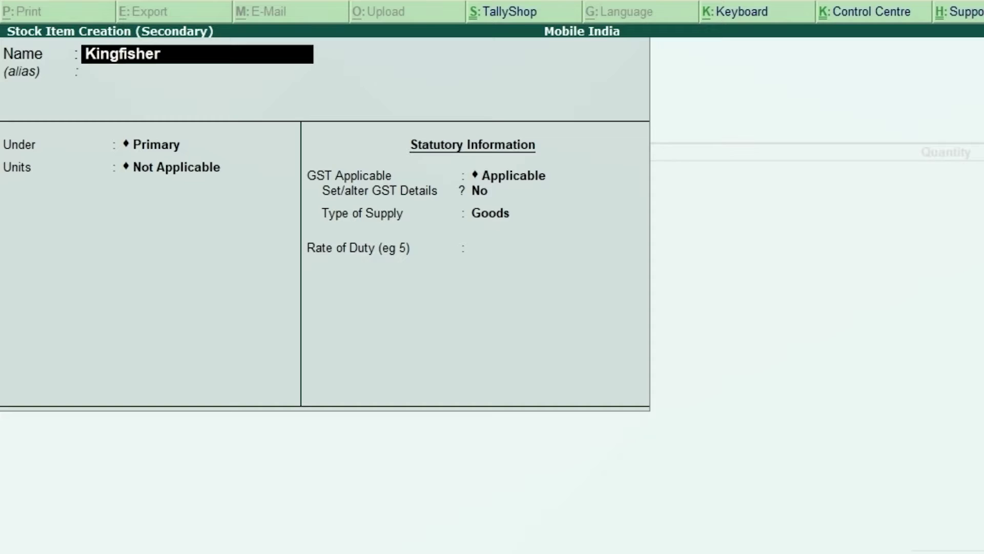
type(" Beer 300ml")
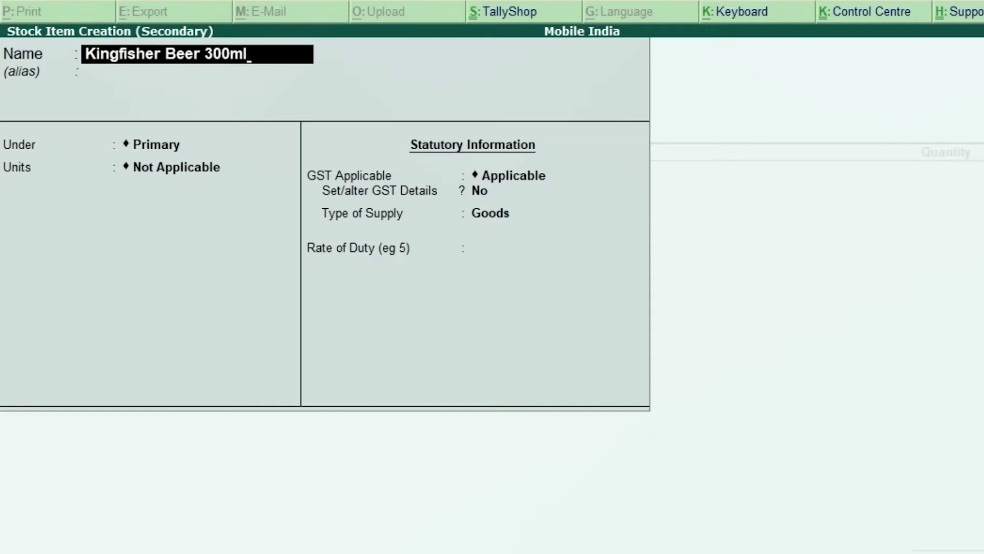
key("Return")
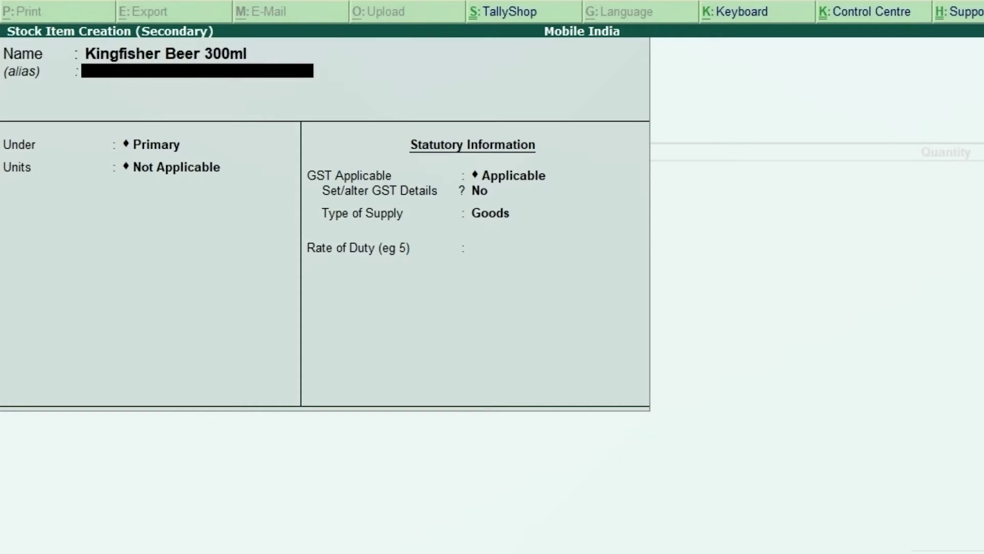
key("Return")
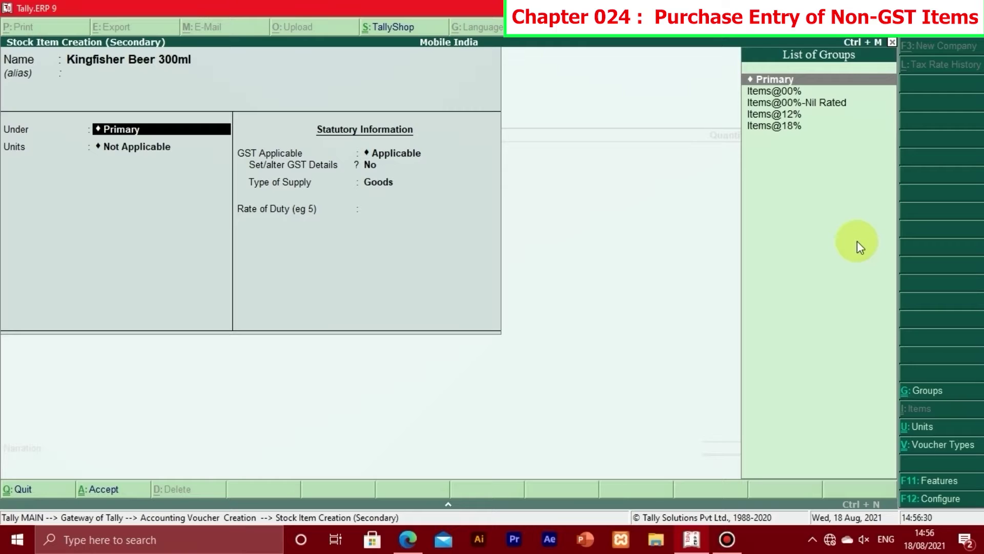
key("alt+c")
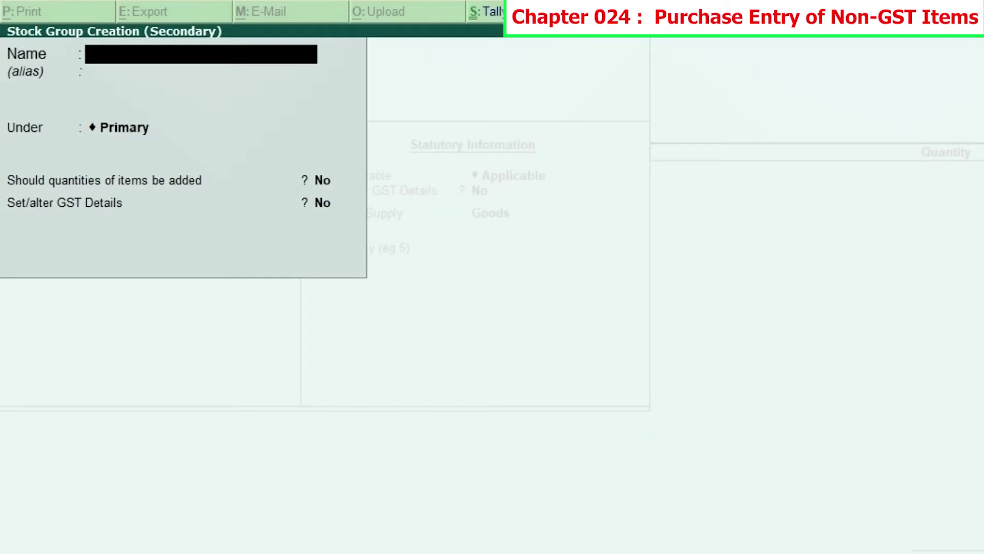
Step: Name the group Non Gst Goods under Primary, quantities not added up, with GST details enabled
type("Non Gst")
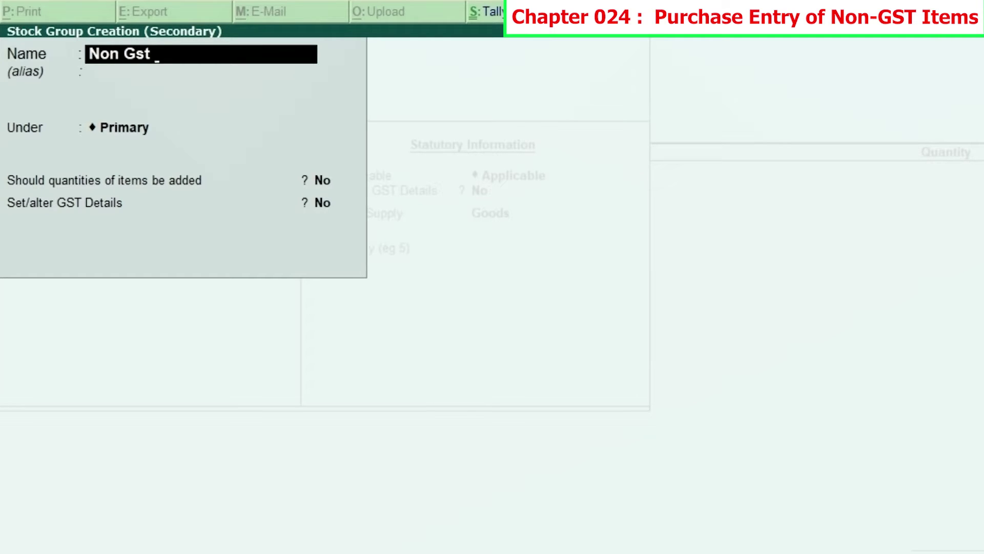
type(" Goods")
key("Return")
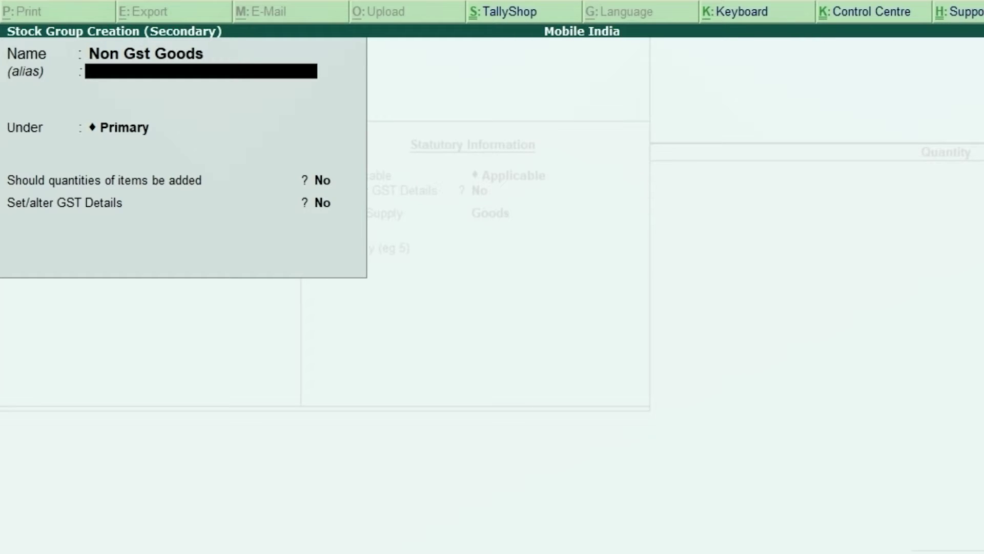
key("Return")
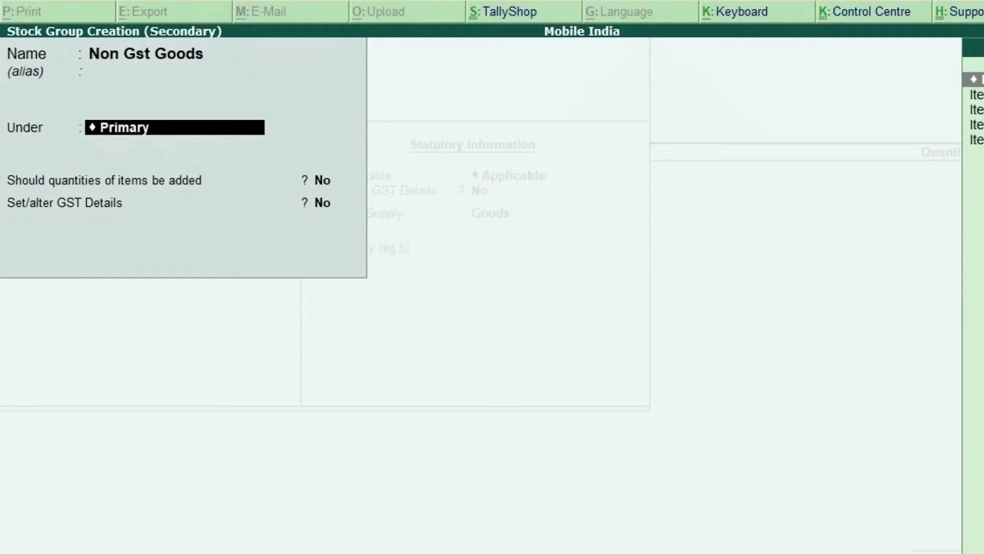
key("Return")
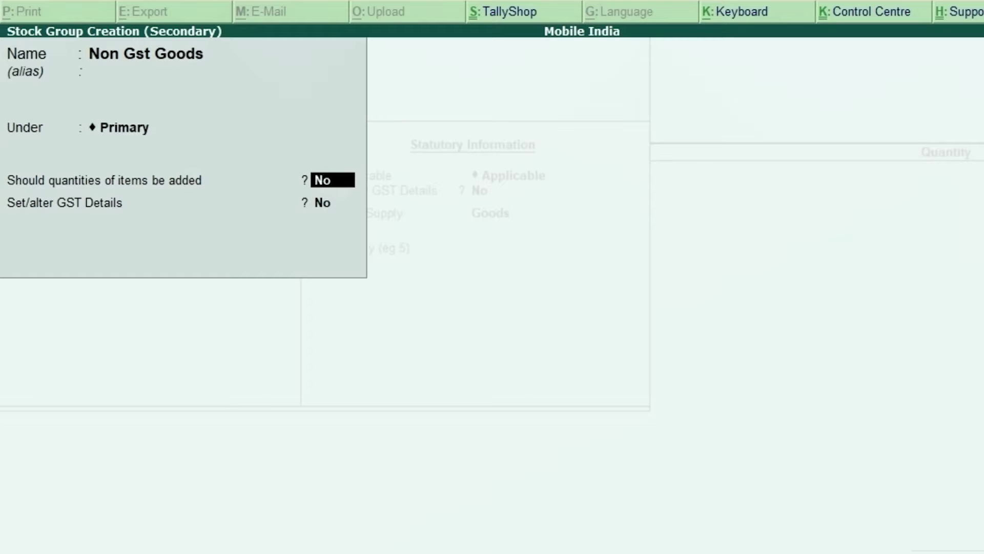
key("Return")
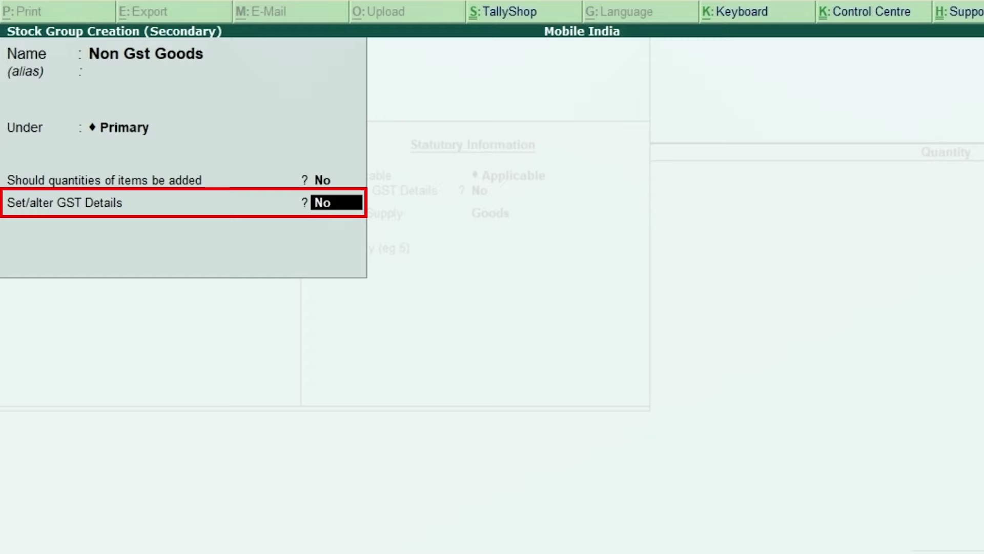
key("y")
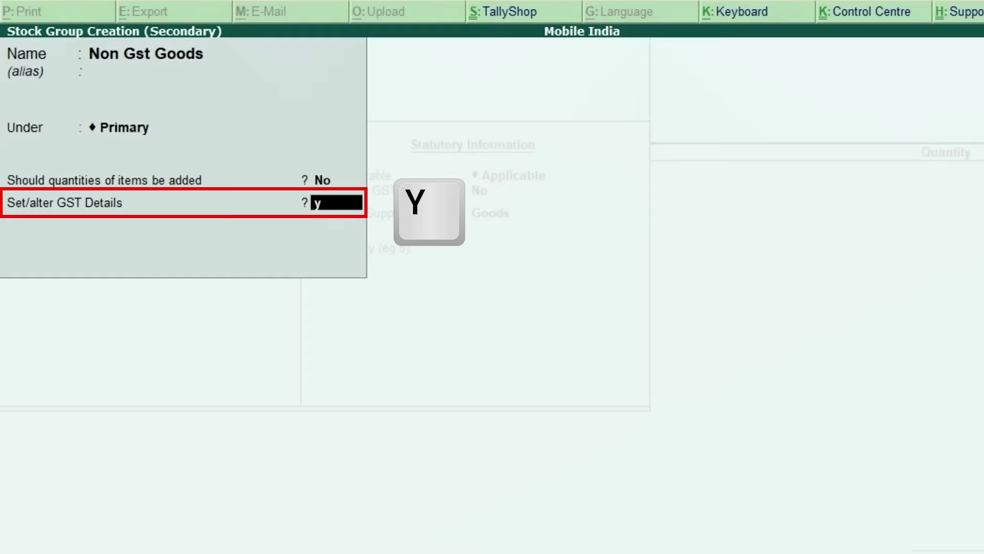
Step: Open the Non Gst Goods GST Details screen and its F12 configuration
key("Return")
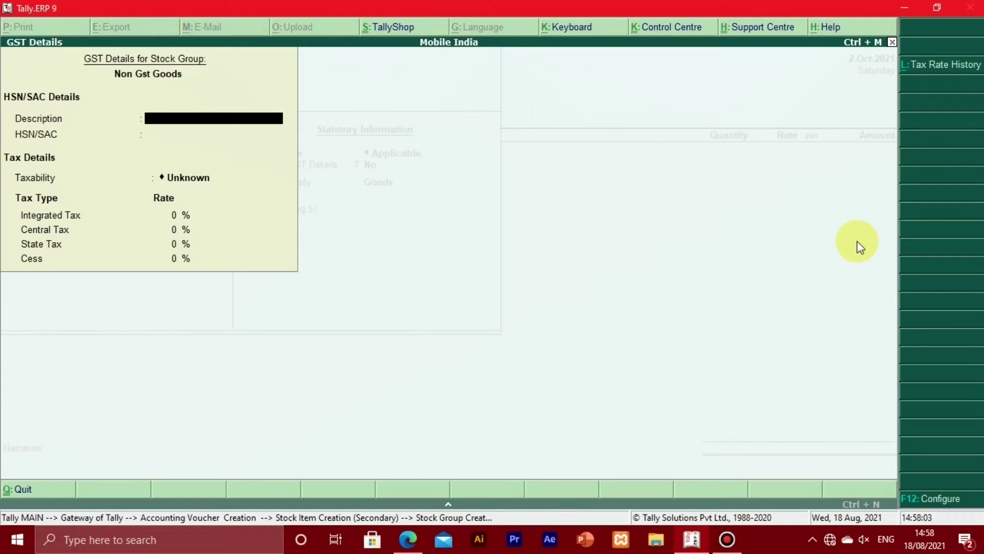
key("F12")
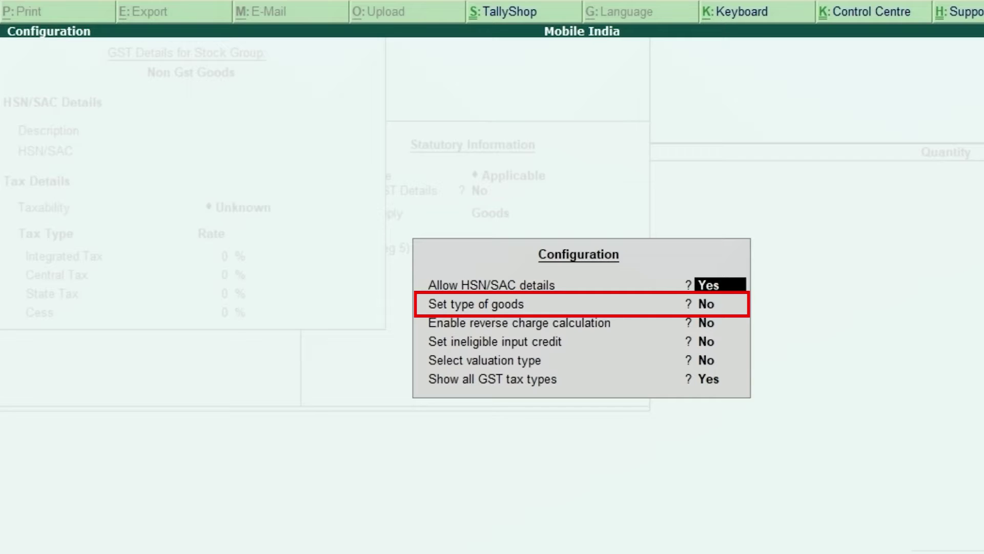
Step: Set 'Set type of goods' to Yes in the GST details configuration
key("Return")
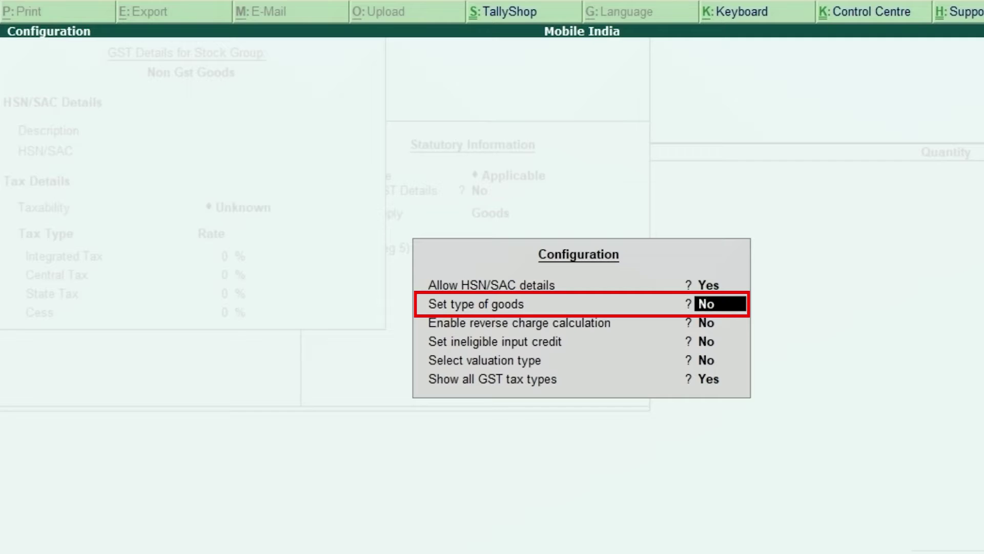
type("y")
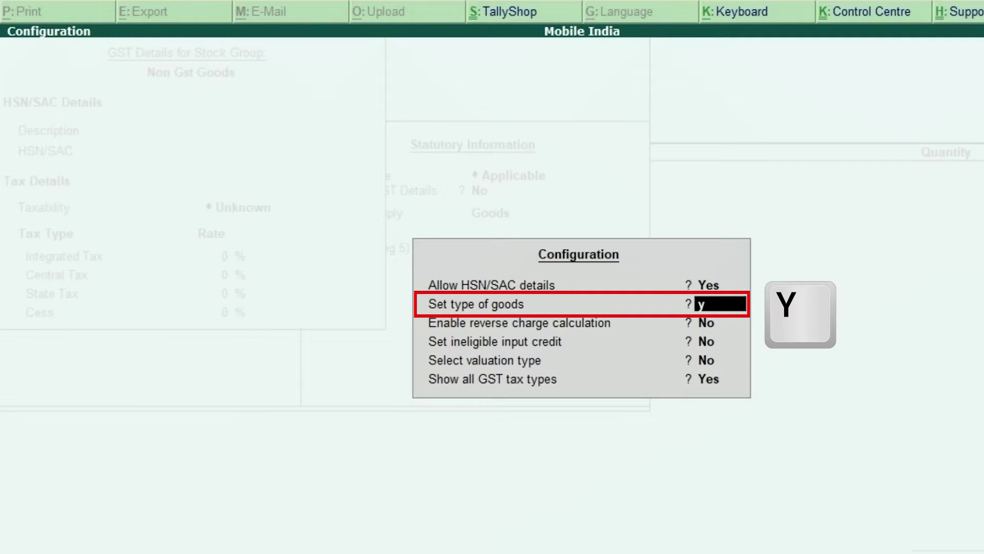
key("Return")
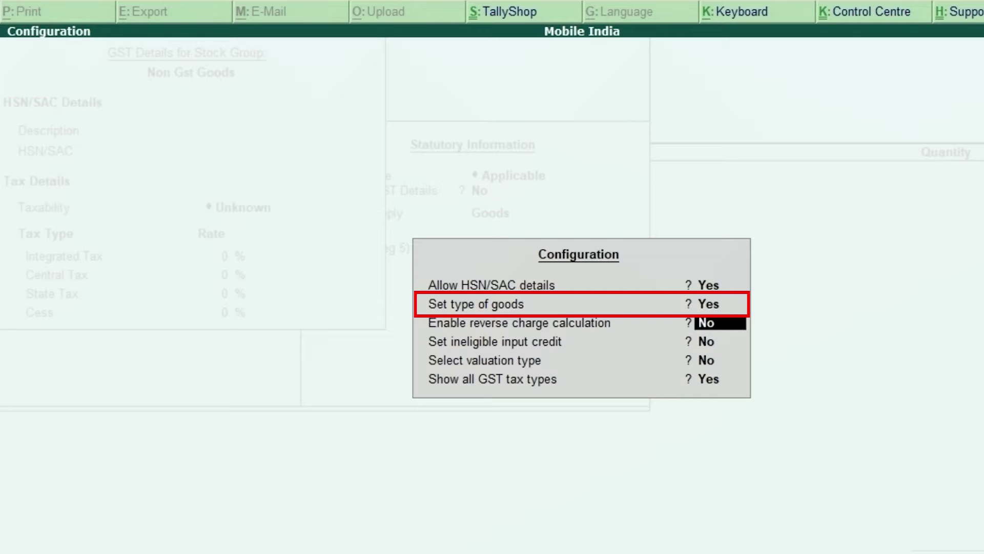
key("Return")
key("Return")
key("Return")
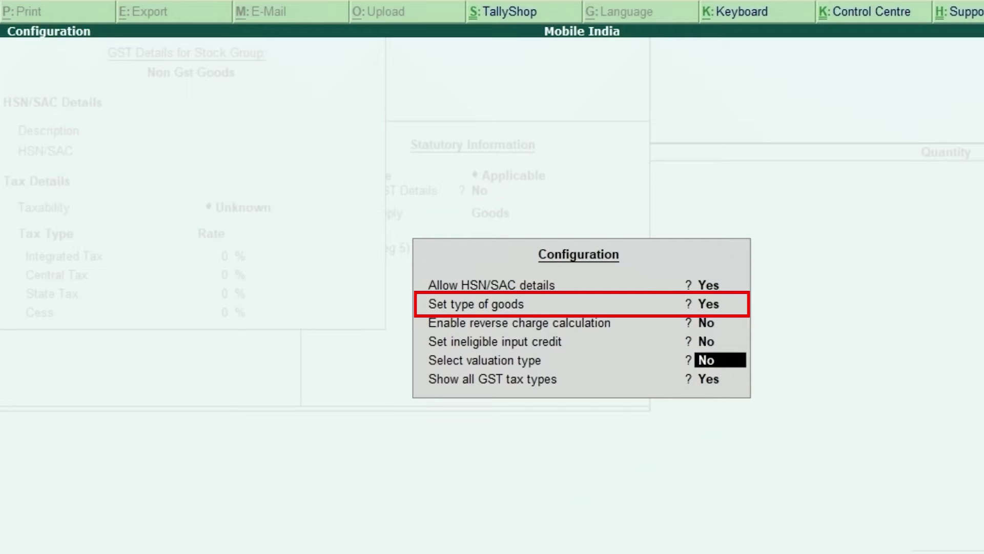
key("Return")
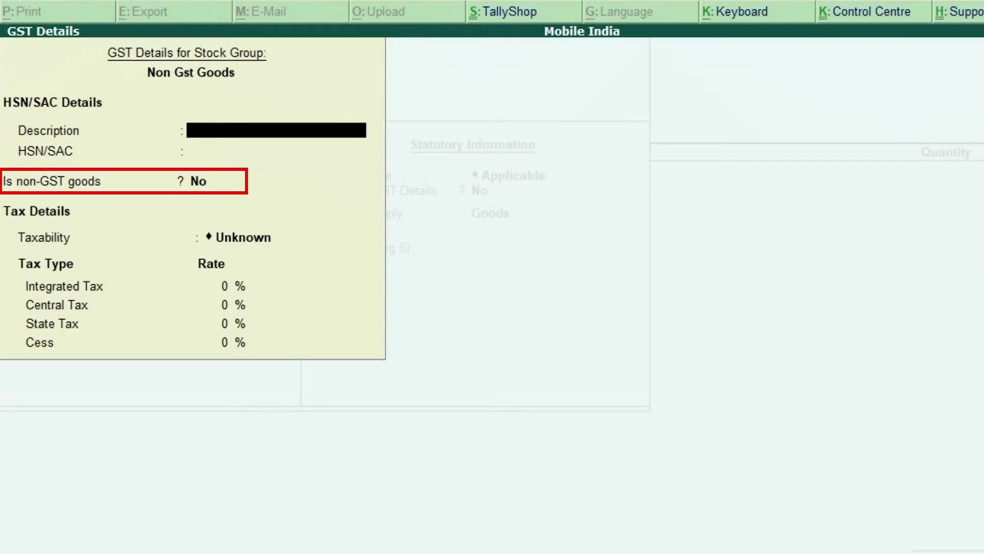
Step: Mark Non Gst Goods as non-GST goods and save the group for Kingfisher Beer 300ml
key("Return")
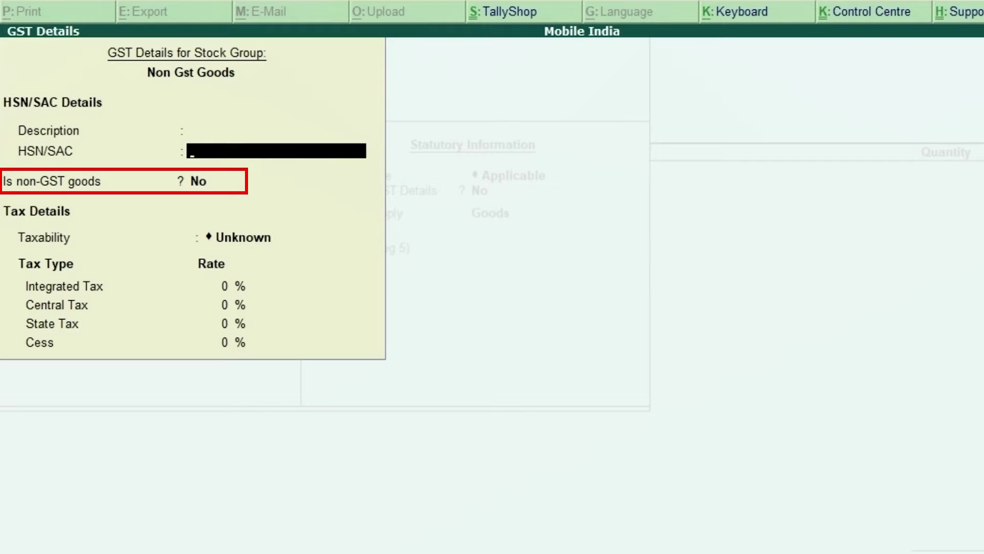
key("Return")
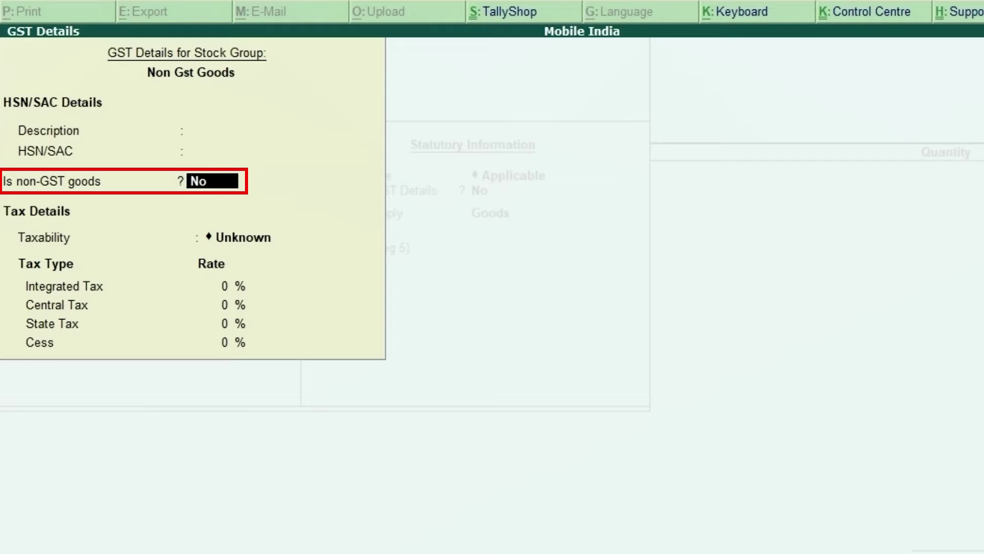
type("y")
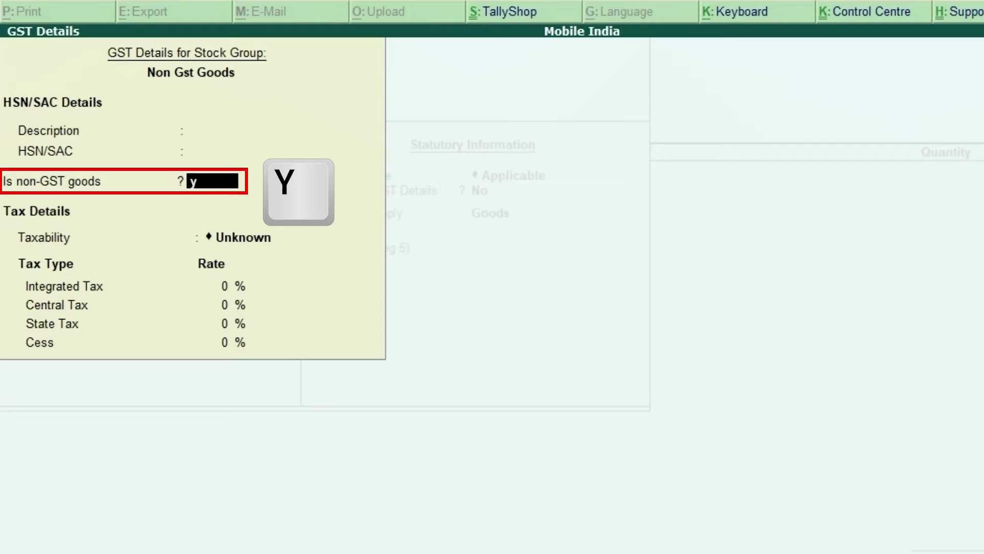
key("Return")
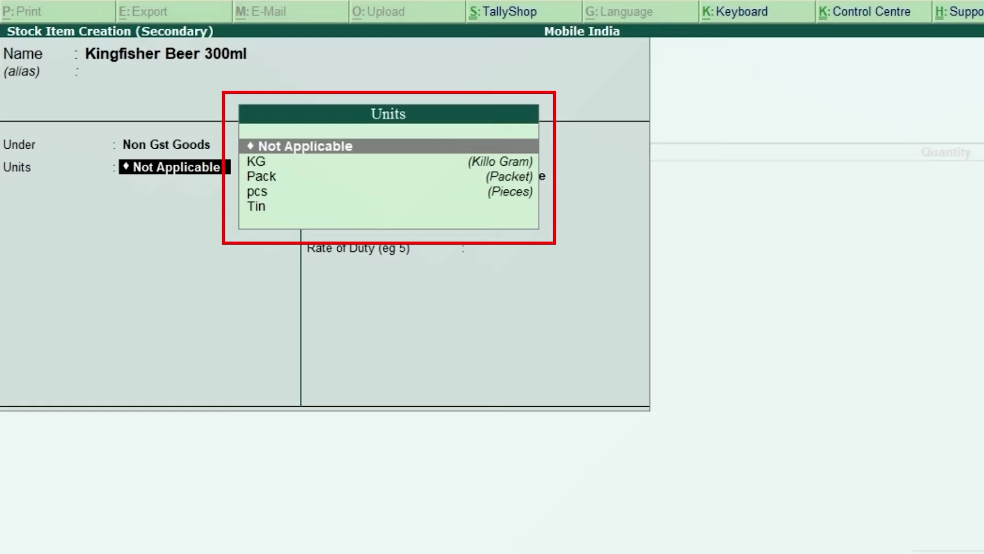
key("alt+c")
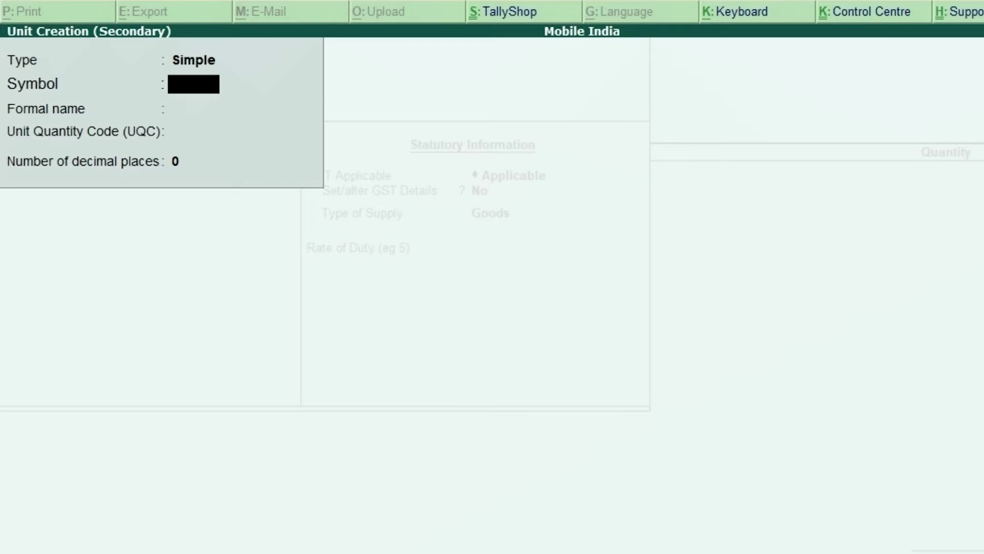
Step: Create and save the unit Bottle with UQC BTL-BOTTLES
type("Bottle")
key("Return")
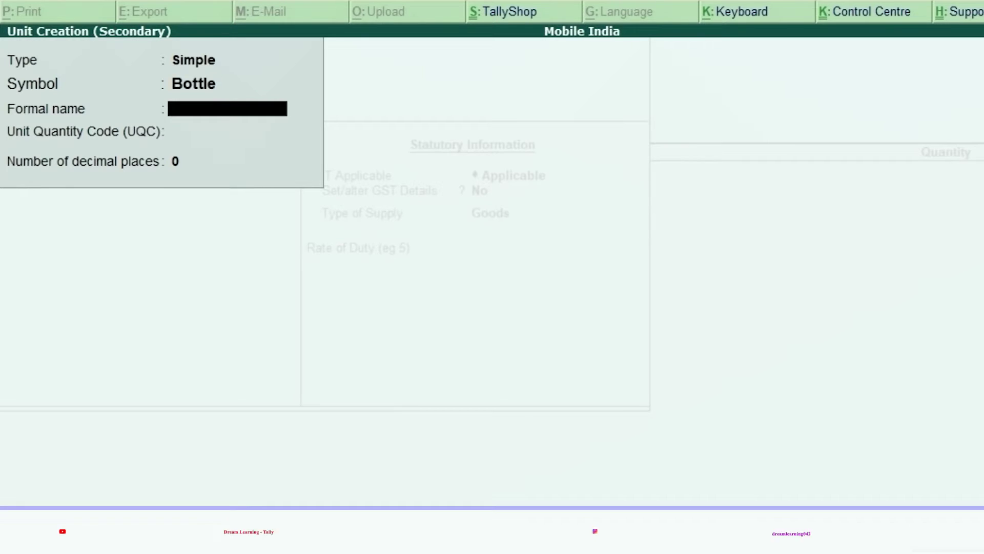
key("Return")
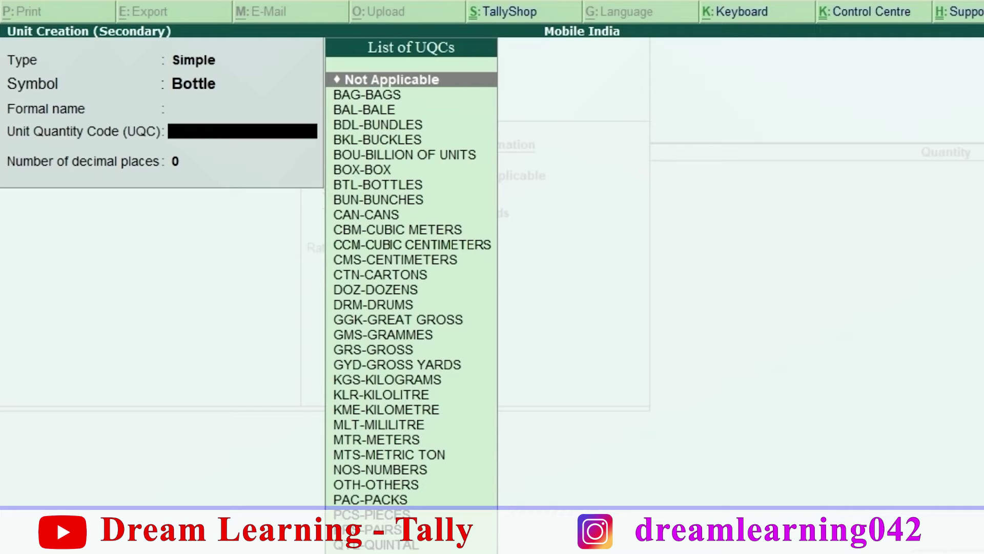
key("Down")
key("Down")
key("Down")
key("Down")
key("Down")
key("Down")
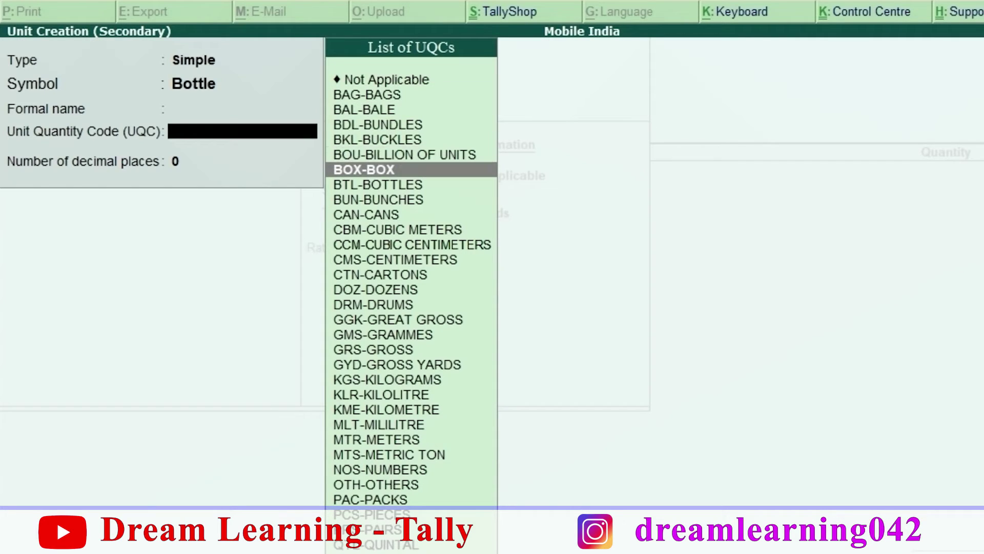
key("Down")
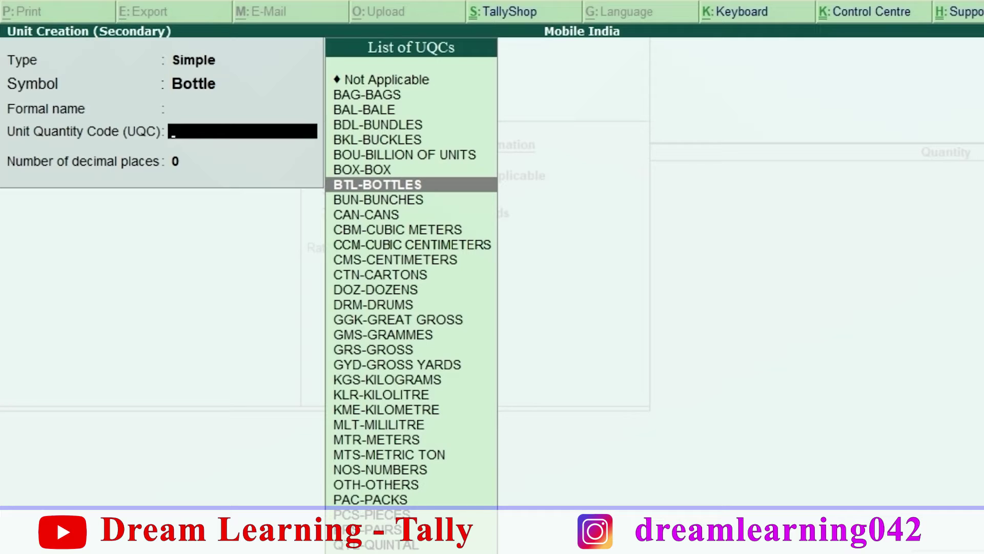
key("Return")
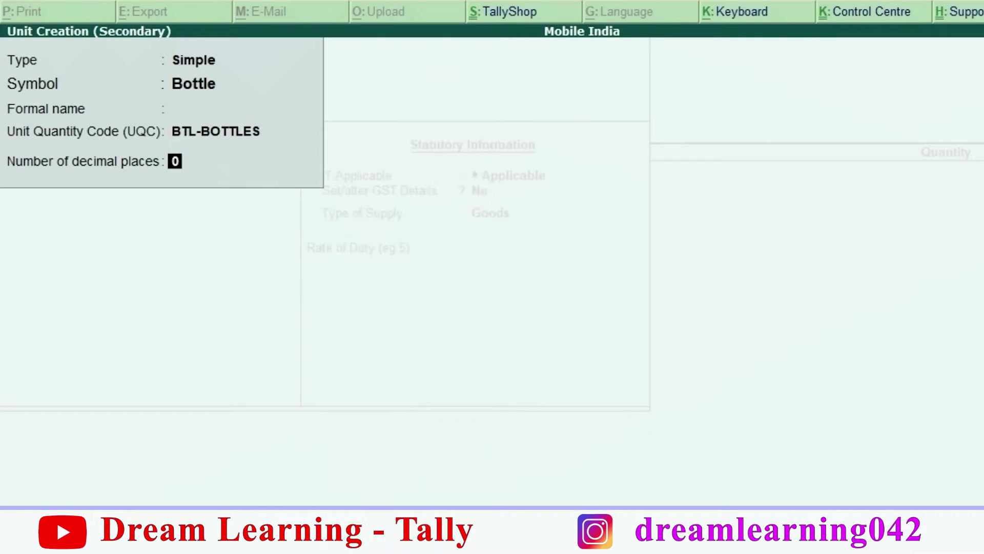
key("Return")
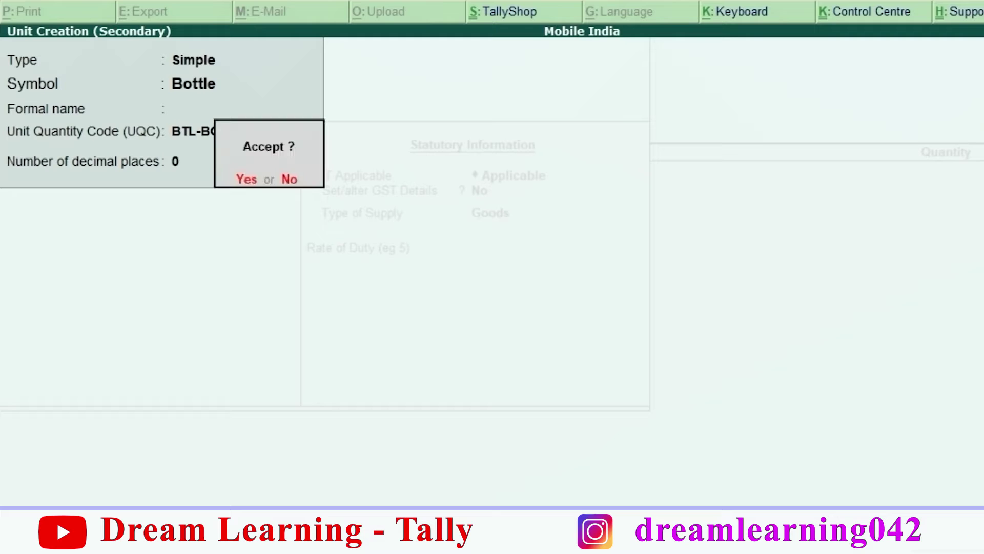
key("y")
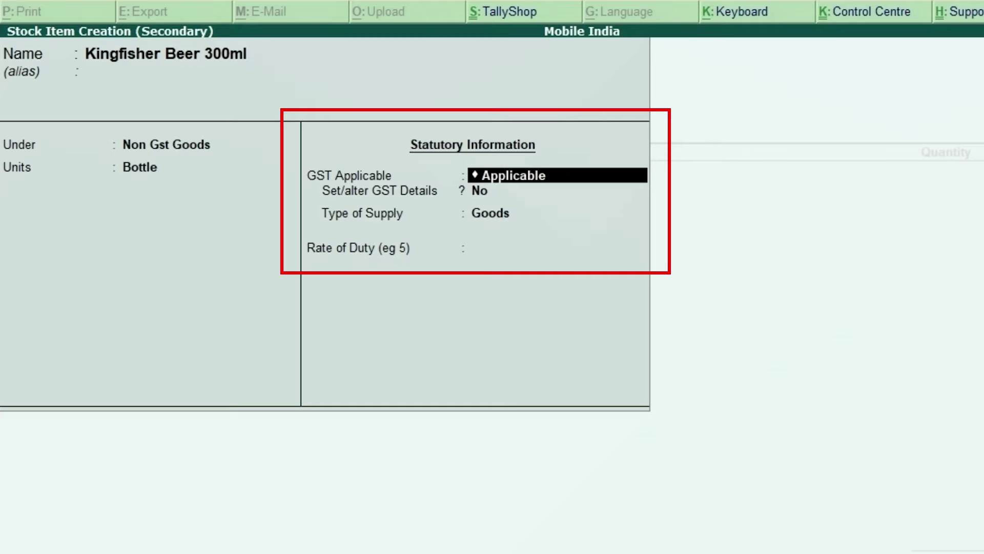
Step: Set Set/alter GST Details to Yes for Kingfisher Beer 300ml to open its GST Details screen
key("Return")
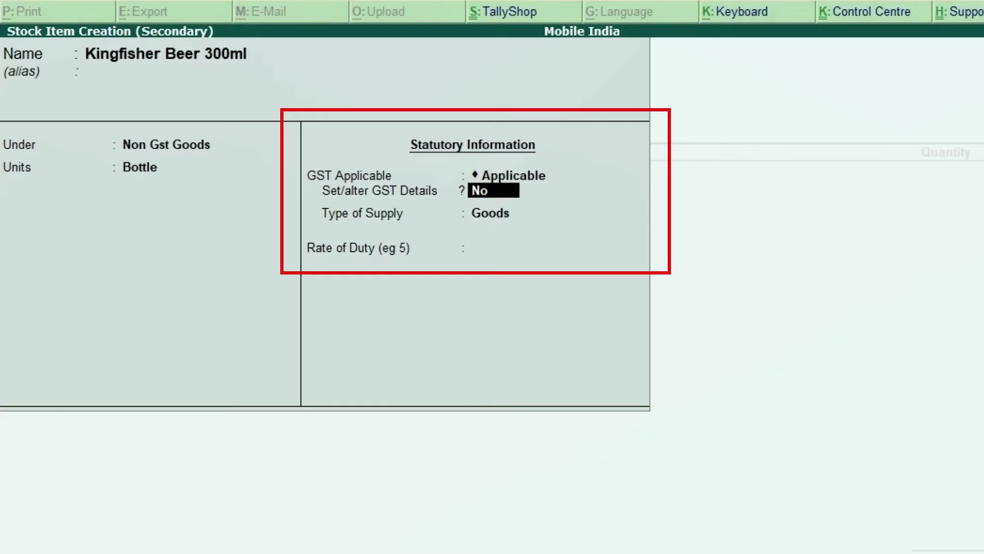
type("yy")
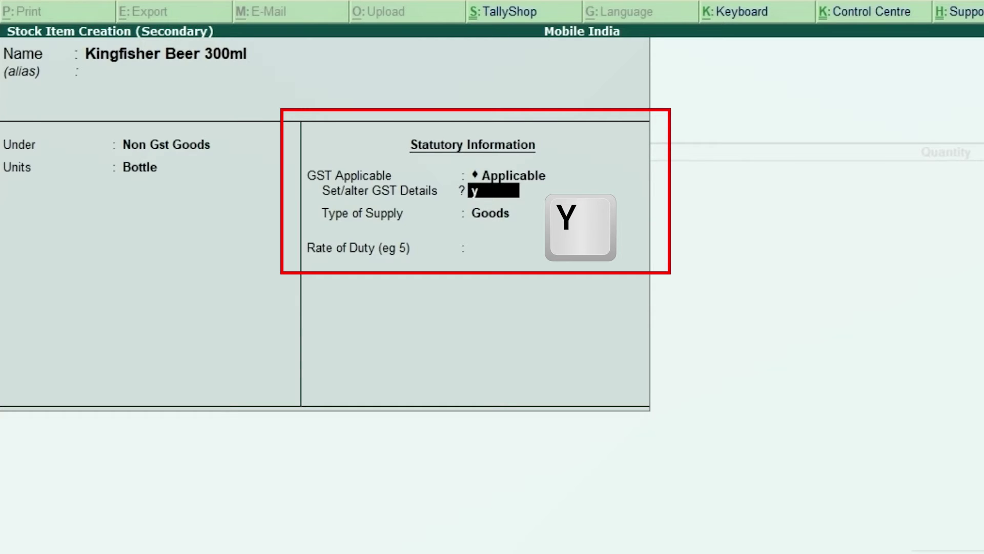
key("Return")
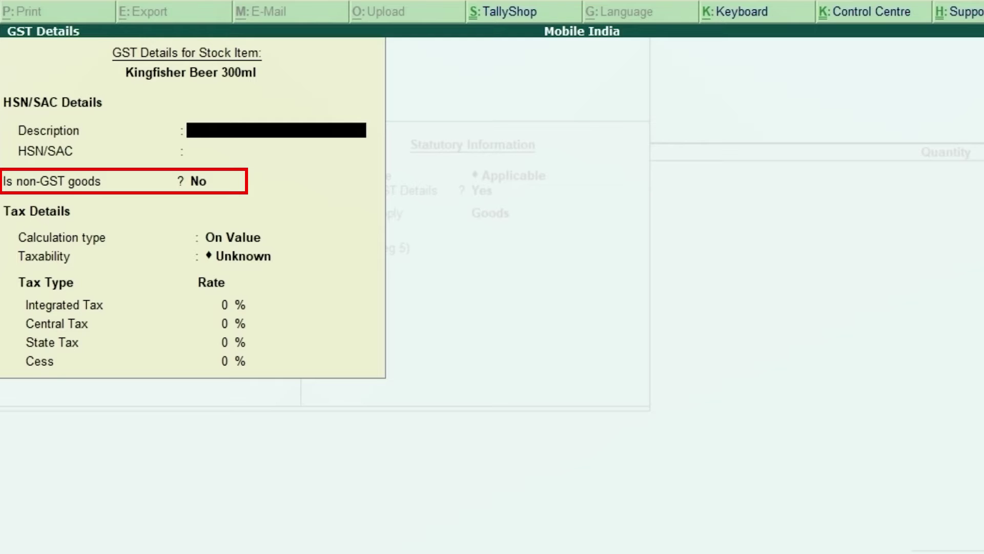
Step: Answer Yes to Is non-GST goods for Kingfisher Beer 300ml and accept the GST details
key("Return")
key("Return")
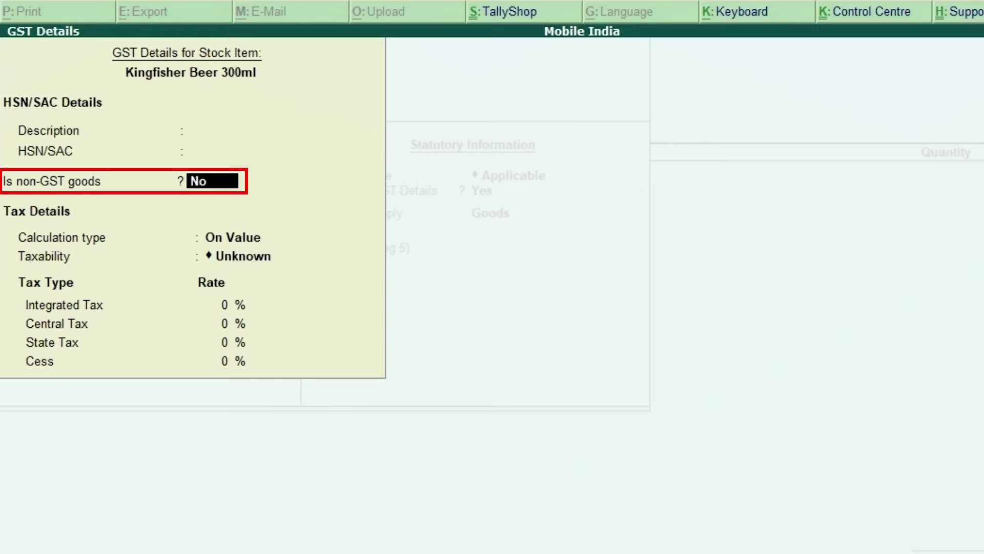
type("y")
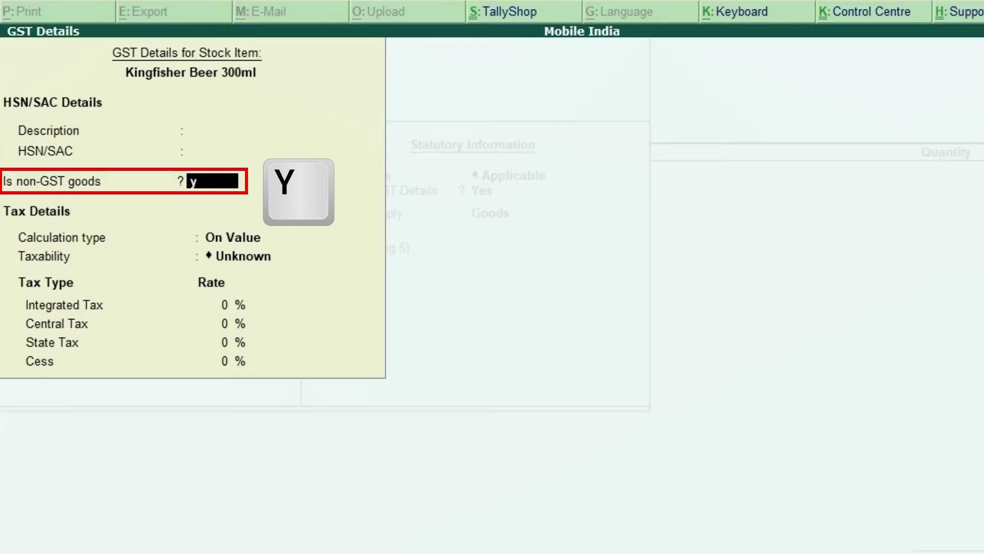
key("Return")
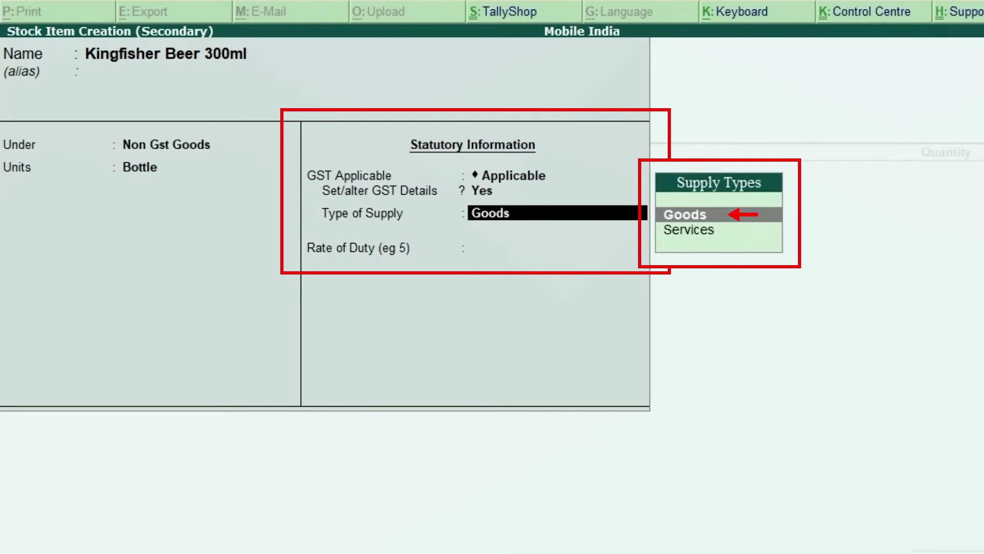
Step: Keep Goods as the supply type, enter Rate of Duty 6, and save Kingfisher Beer 300ml
key("Return")
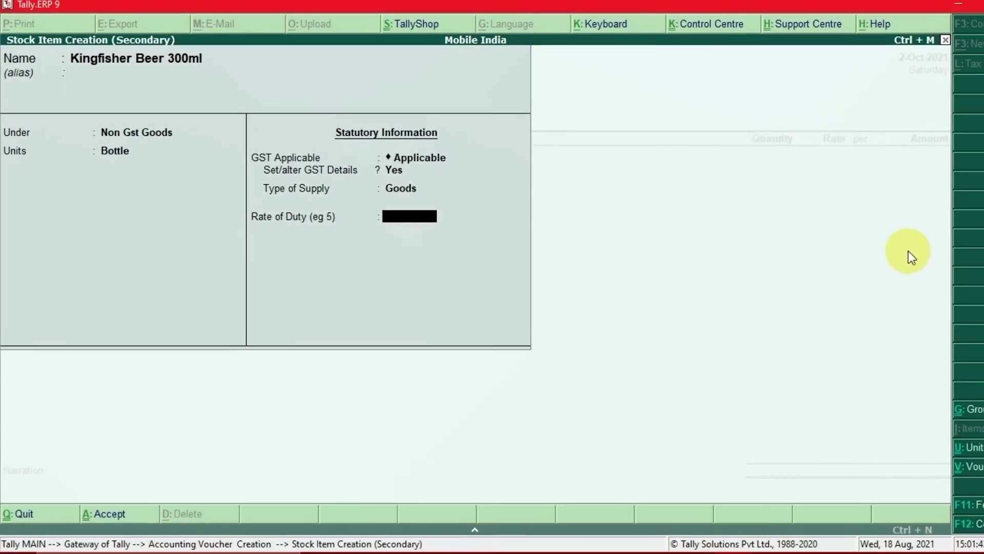
type("6")
key("Return")
key("Return")
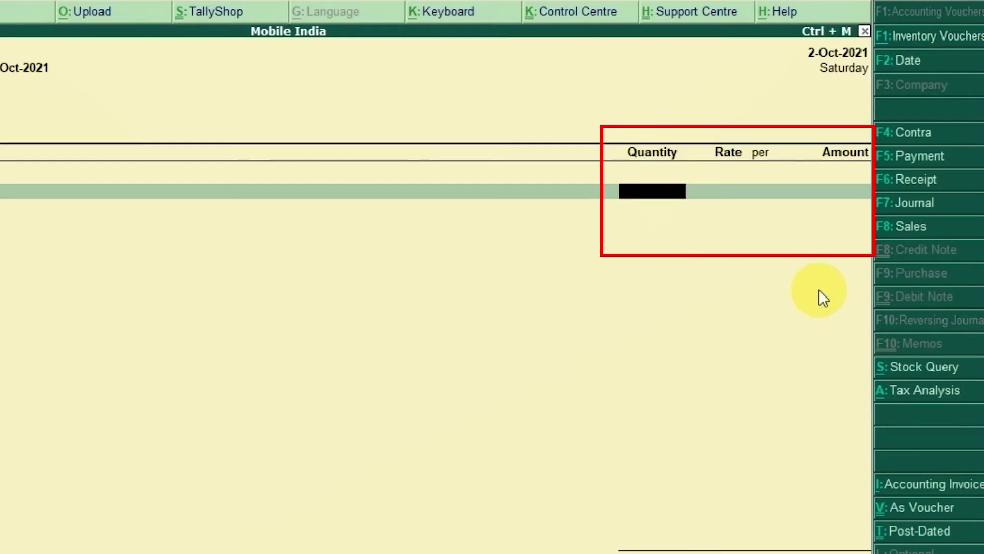
Step: Record Kingfisher Beer 300ml as 40 Bottle at 70 per Bottle, amount 2,800.00, checking the invoice
type("40")
key("Return")
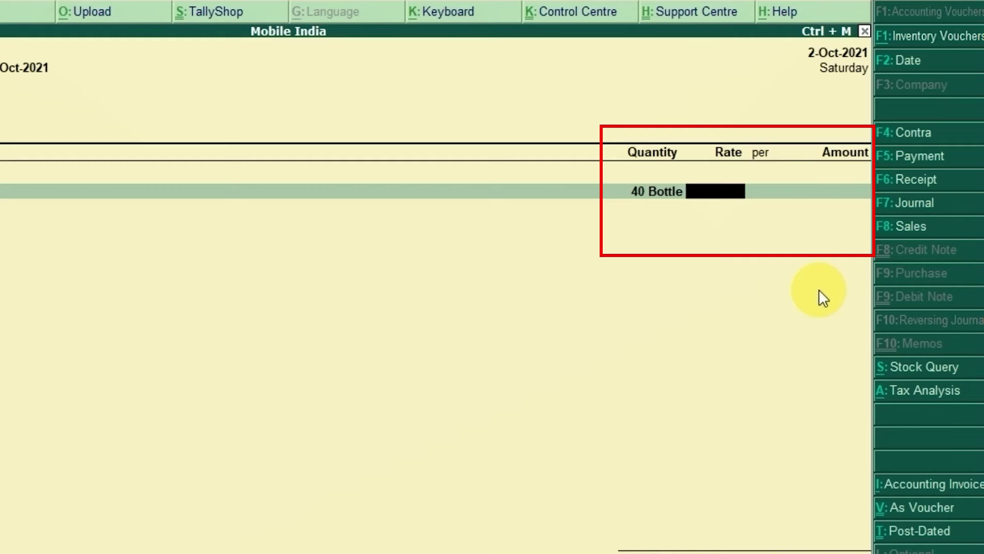
key("alt+Tab")
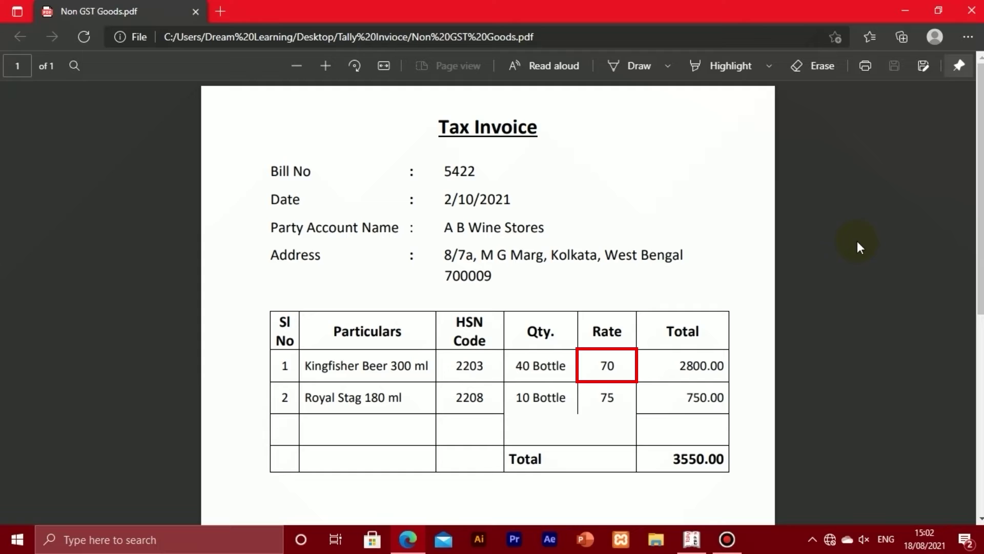
key("alt+Tab")
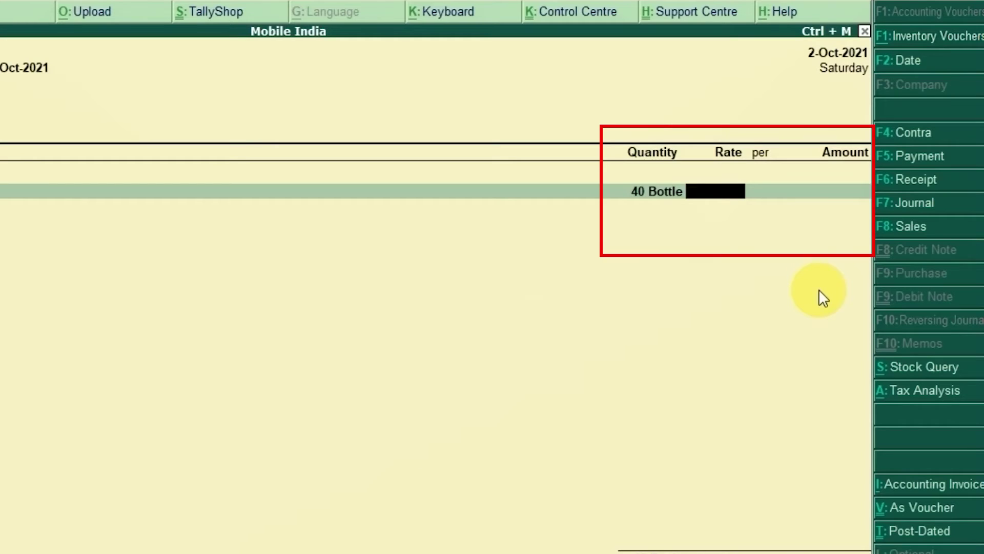
type("70")
key("Return")
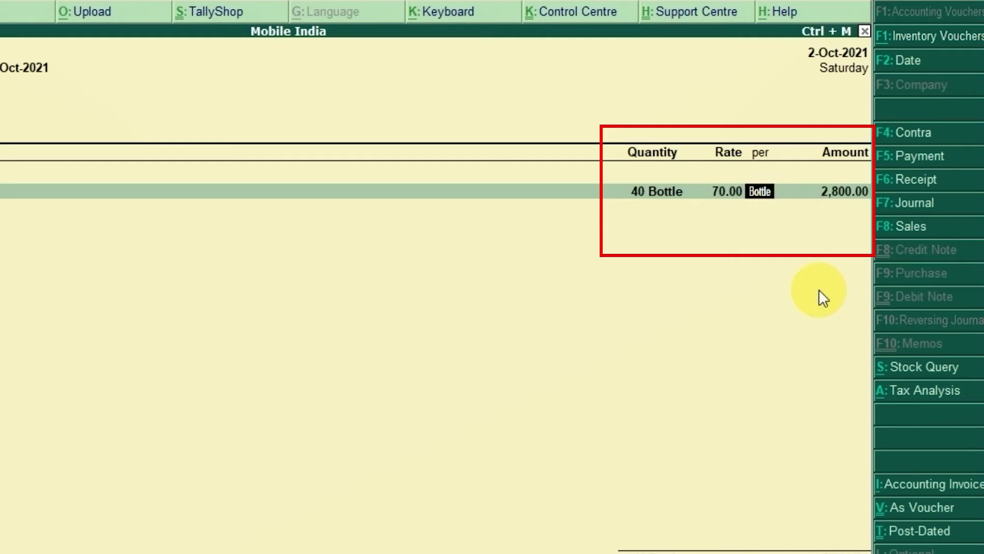
key("Return")
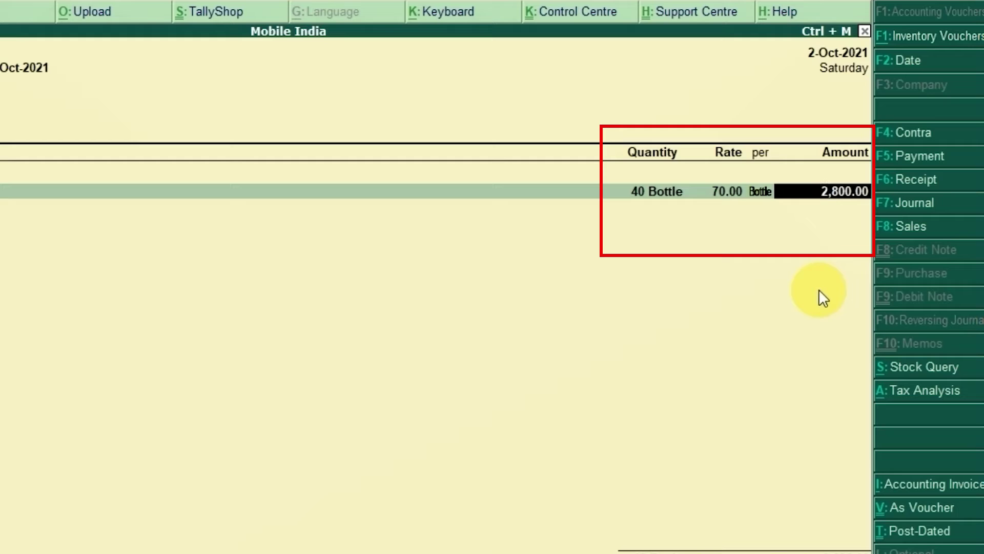
key("Return")
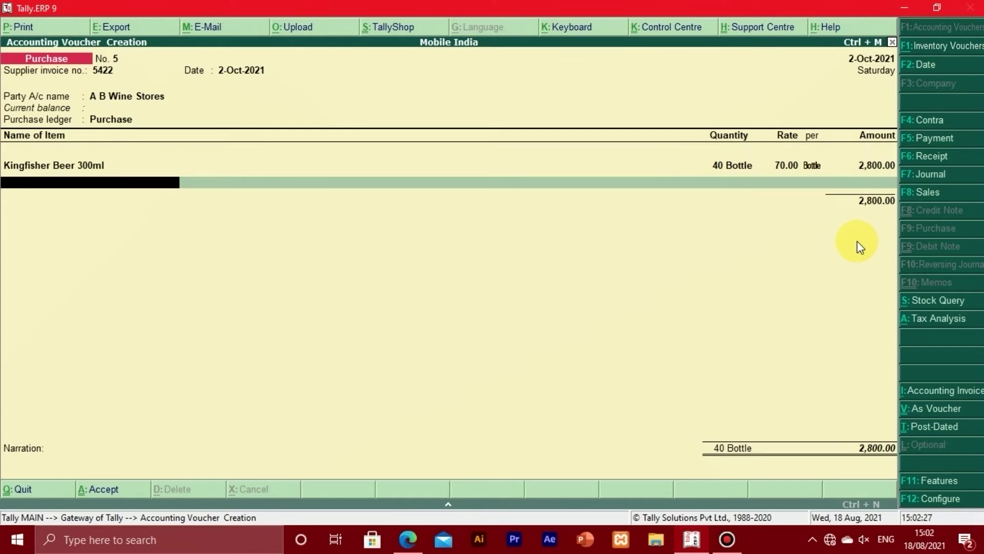
Step: Check the invoice for the next item and begin the second item line with 'R'
key("alt+Tab")
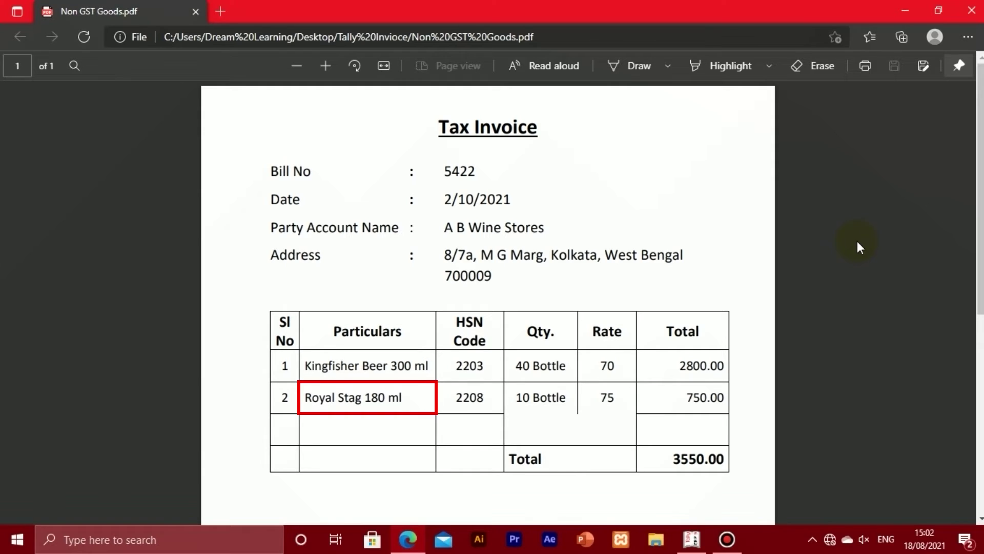
key("alt+Tab")
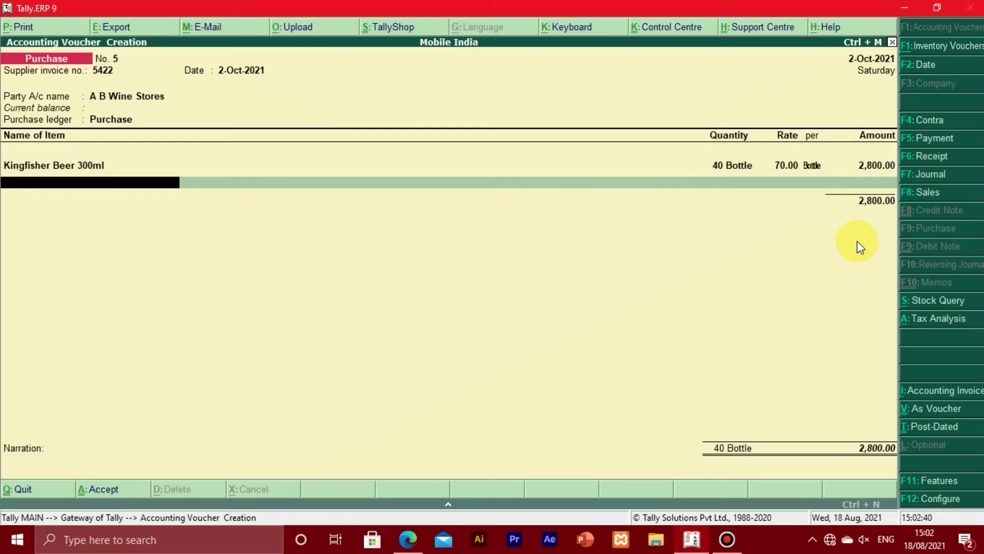
type("R")
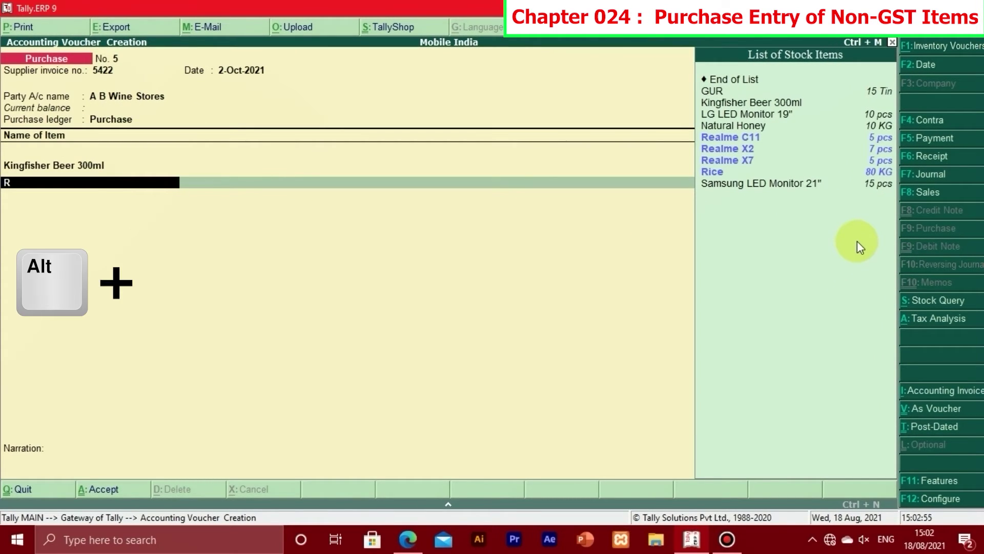
Step: Create stock item 'Royal Stag 180ml' under the Non Gst Goods group with unit Bottle
key("alt+c")
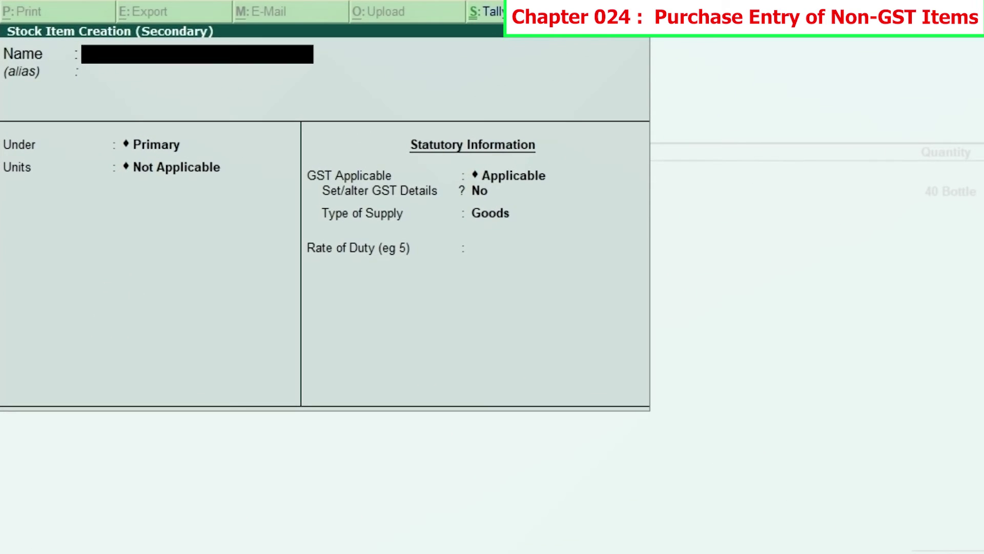
type("Royal Stag")
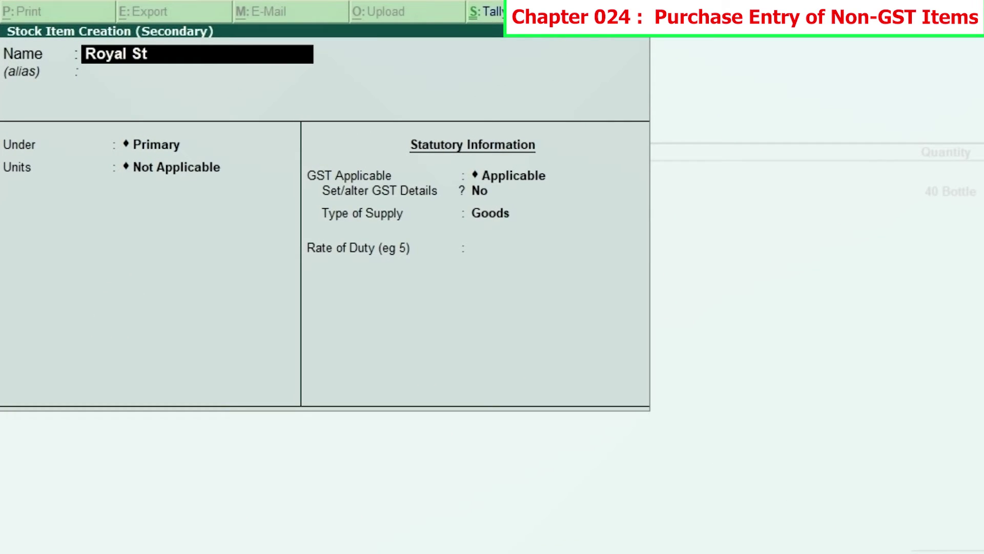
type(" 180ml")
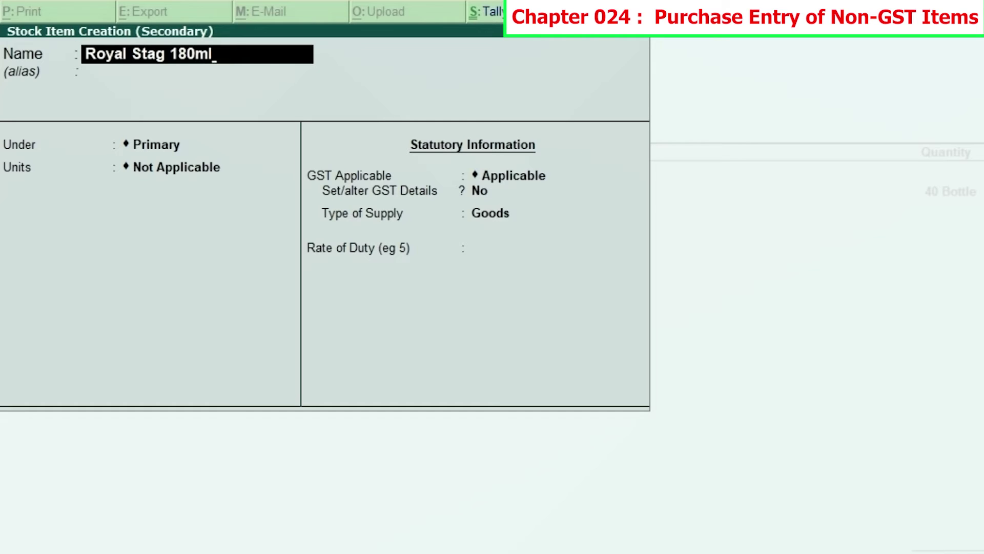
key("Return")
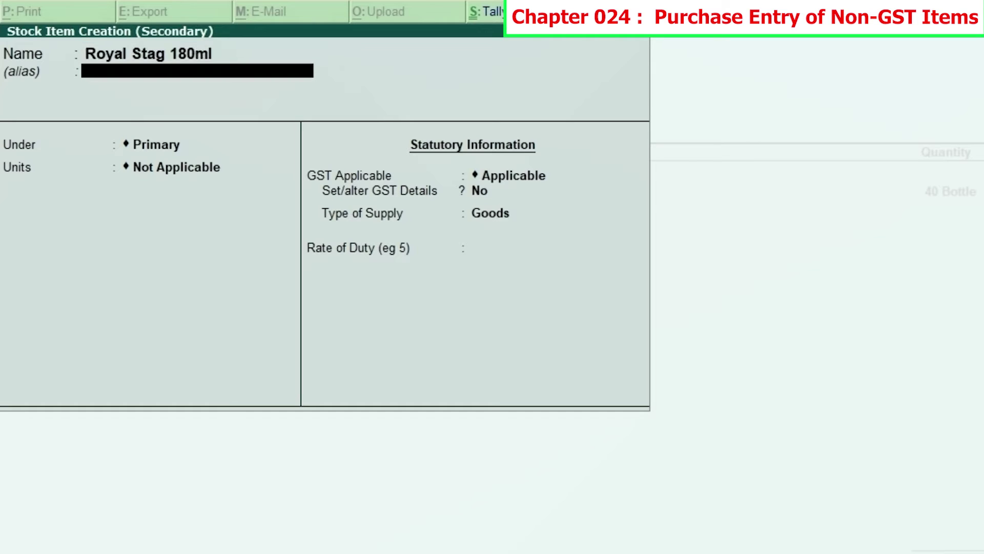
key("Return")
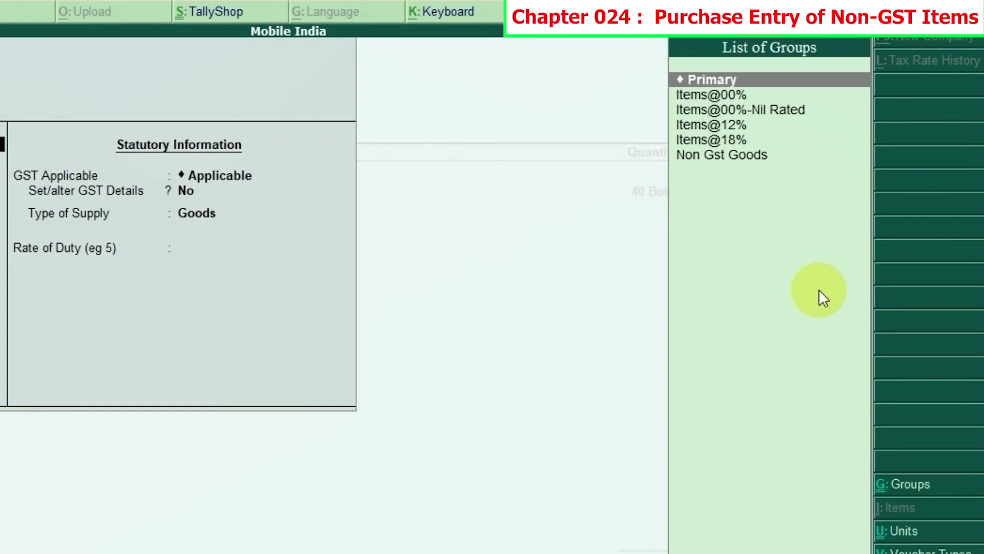
key("Down")
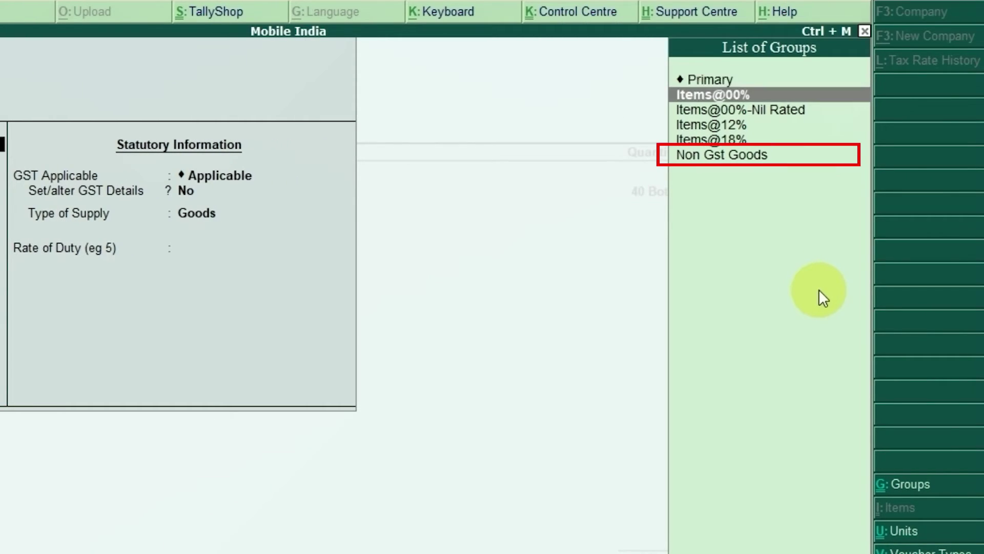
key("Down")
key("Down")
key("Down")
key("Down")
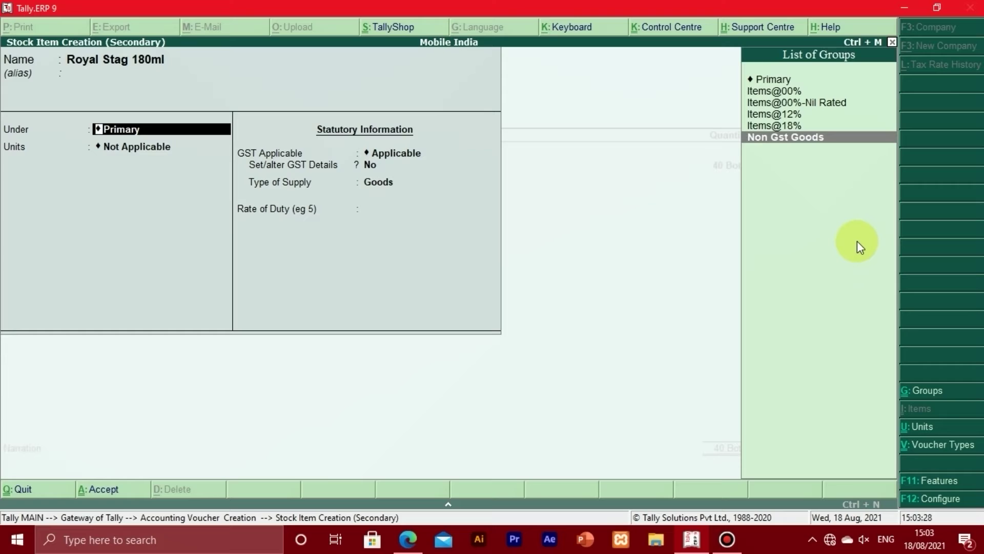
key("Return")
key("Down")
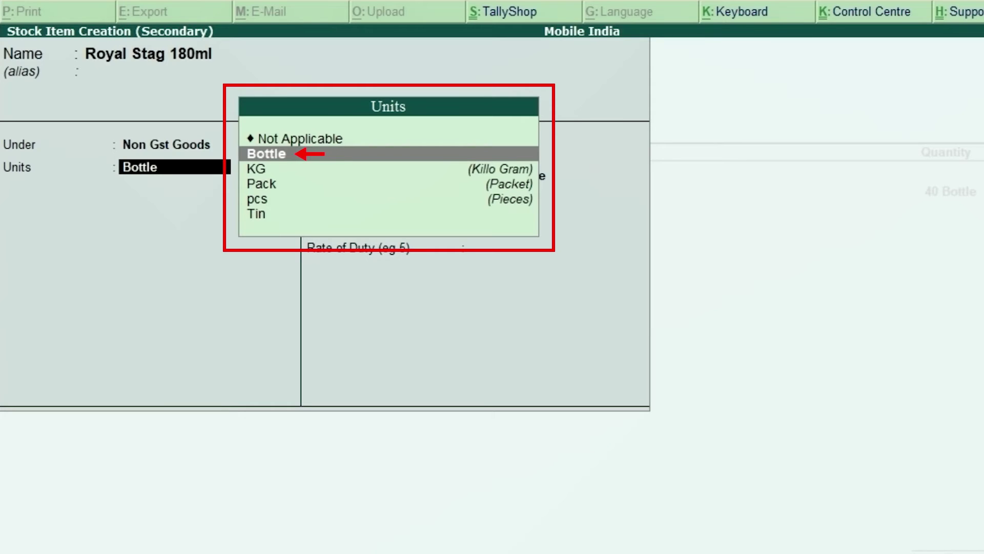
key("Return")
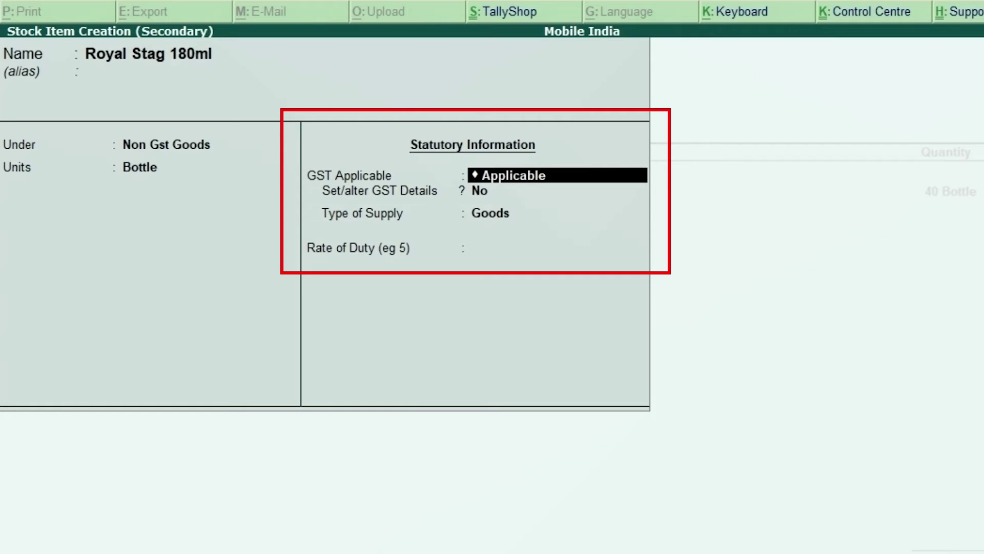
Step: Enable GST details for Royal Stag 180ml, mark it non-GST goods with supply type Goods, and save it
key("Return")
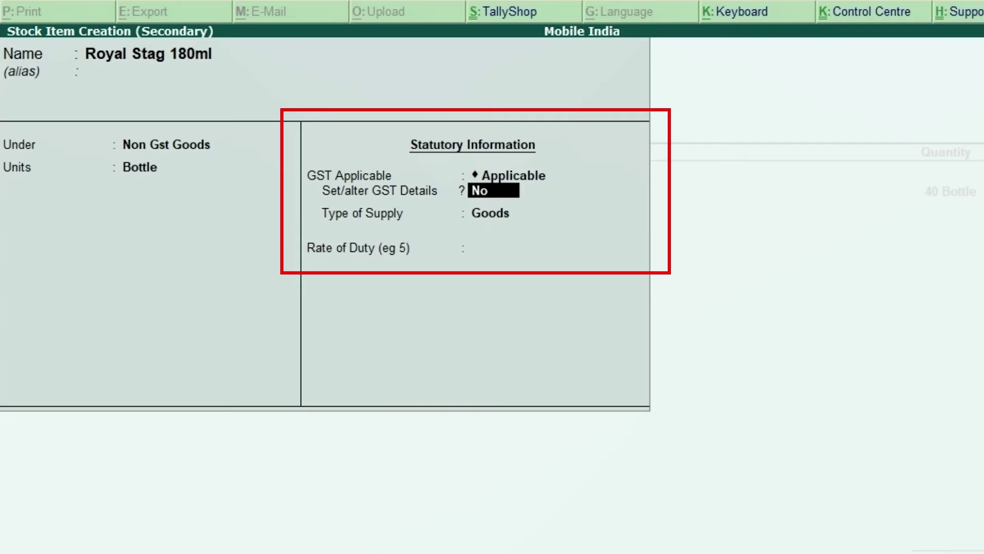
type("y")
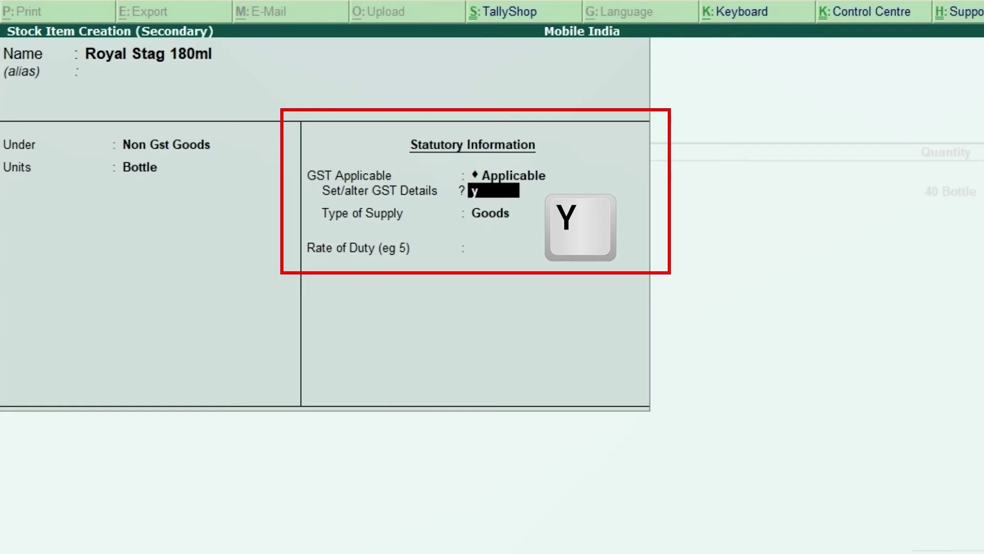
key("Return")
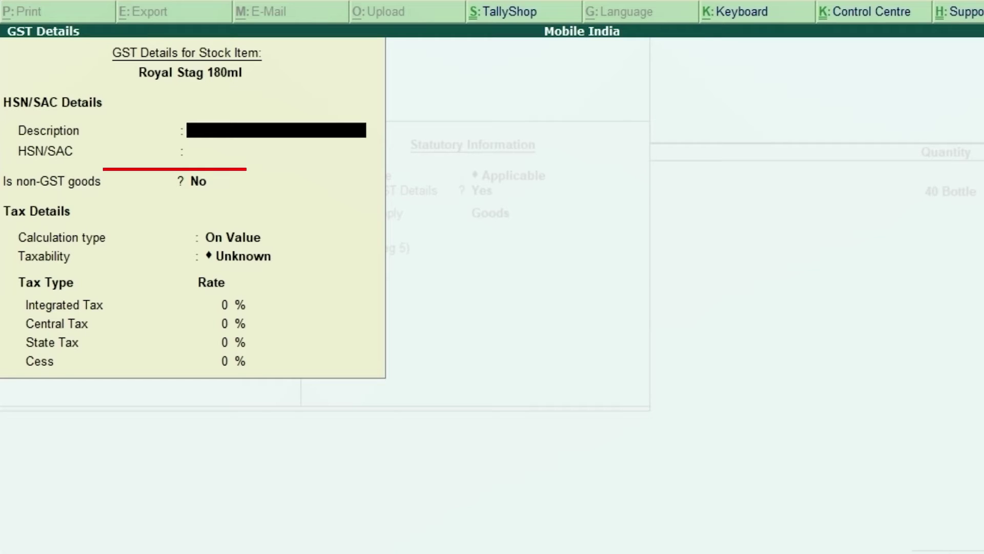
key("Return")
key("Return")
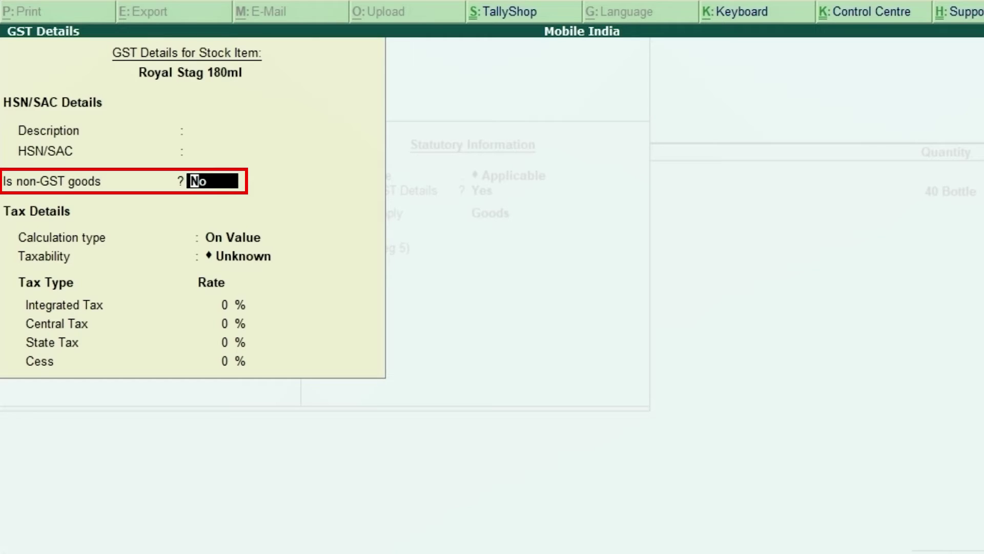
type("y")
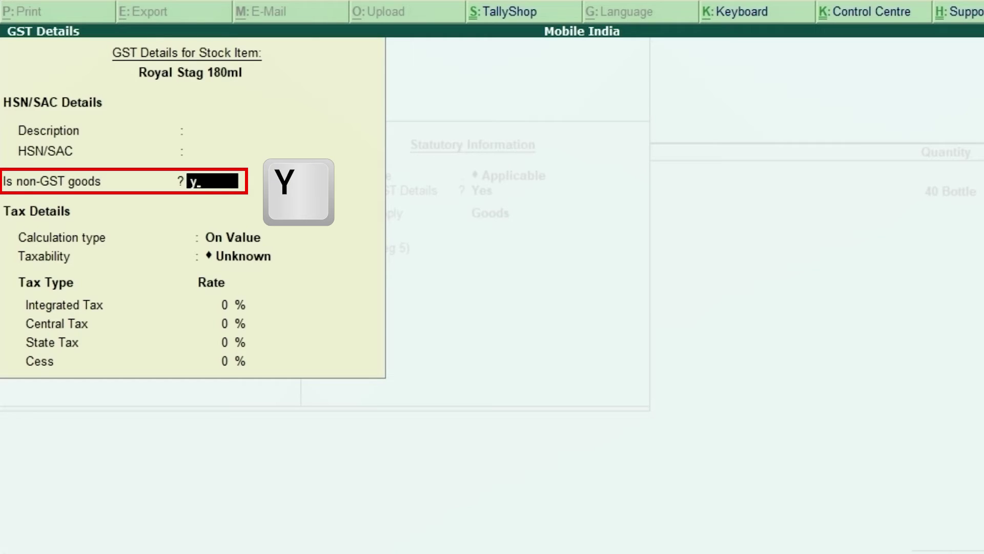
key("Return")
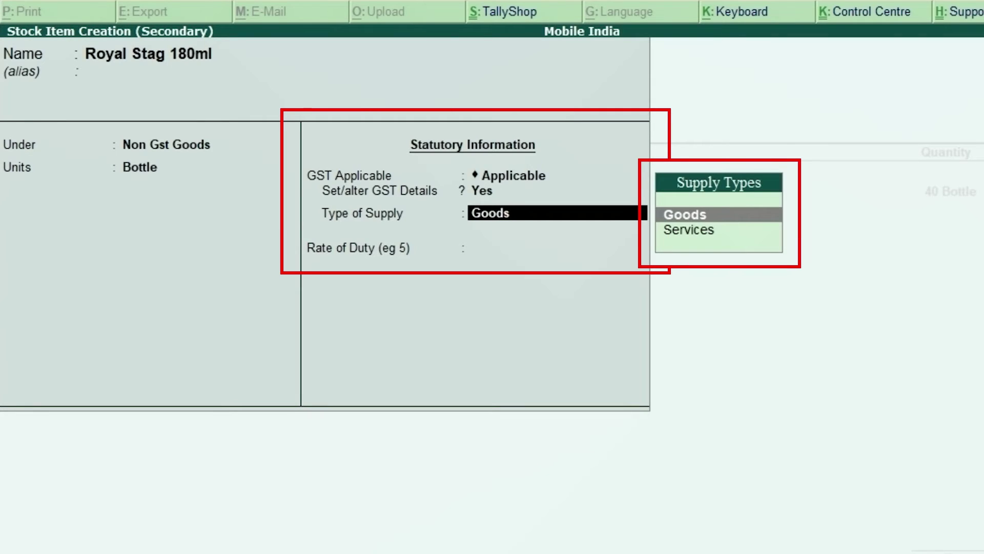
key("Return")
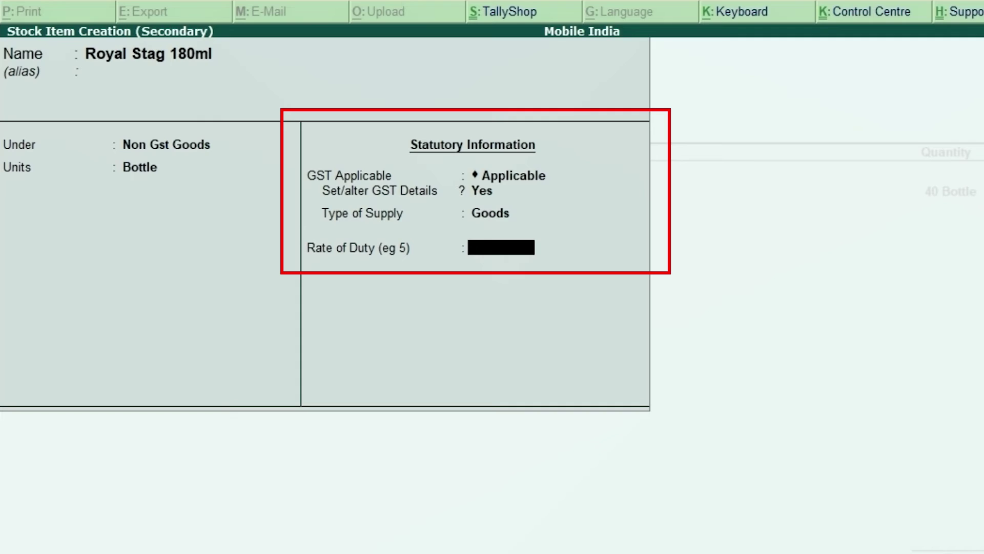
key("Return")
key("Return")
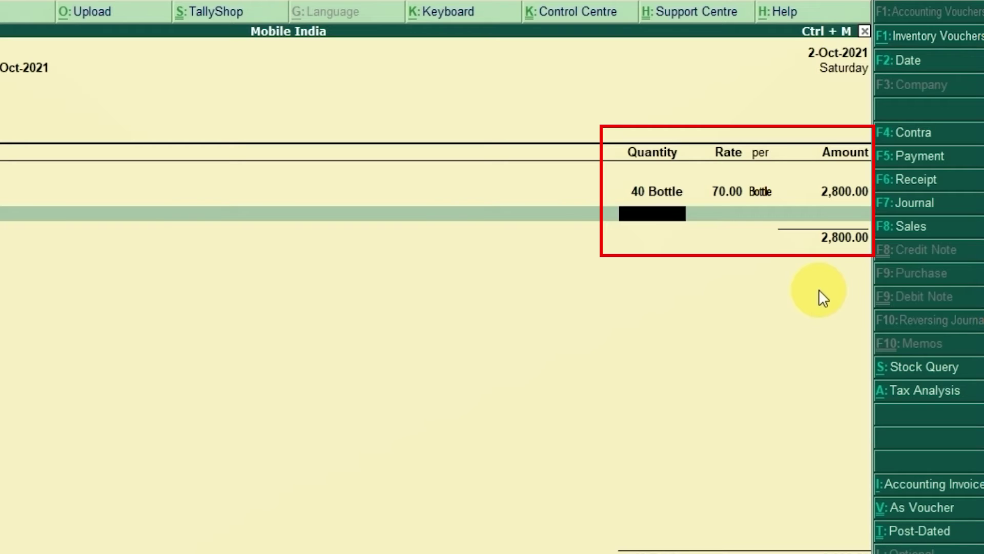
Step: Enter Royal Stag 180ml as 10 Bottle at 75 per Bottle for 750.00, checking the invoice PDF
key("alt+Tab")
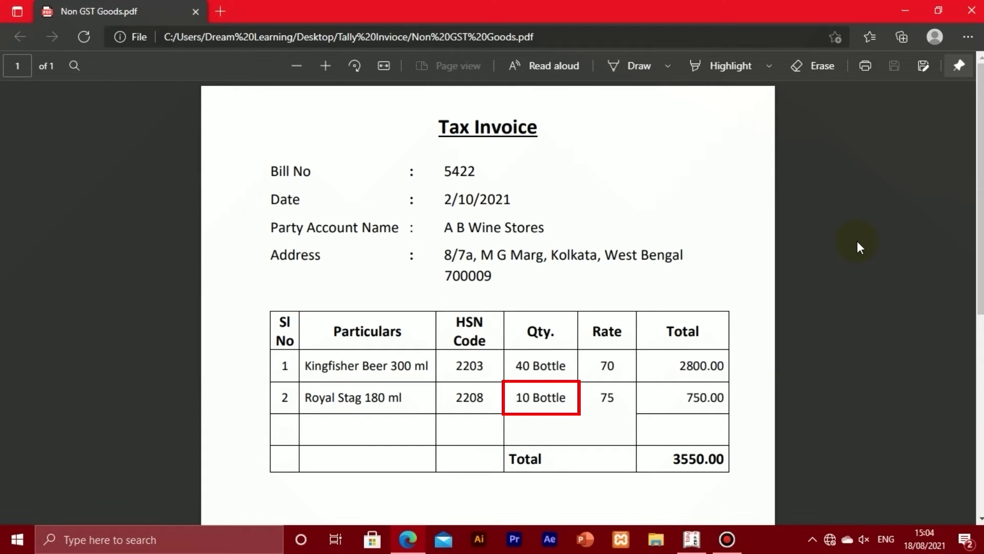
key("alt+Tab")
type("10")
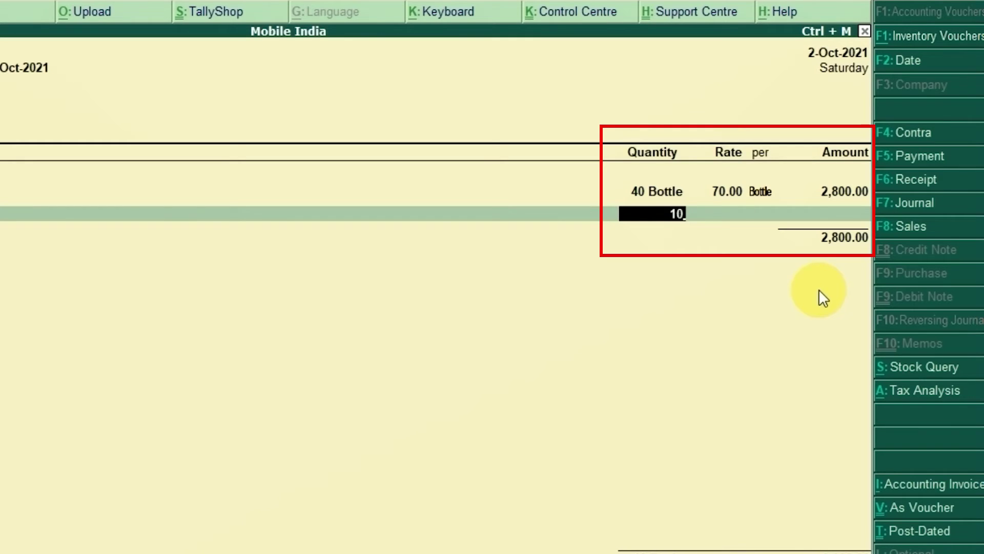
key("Return")
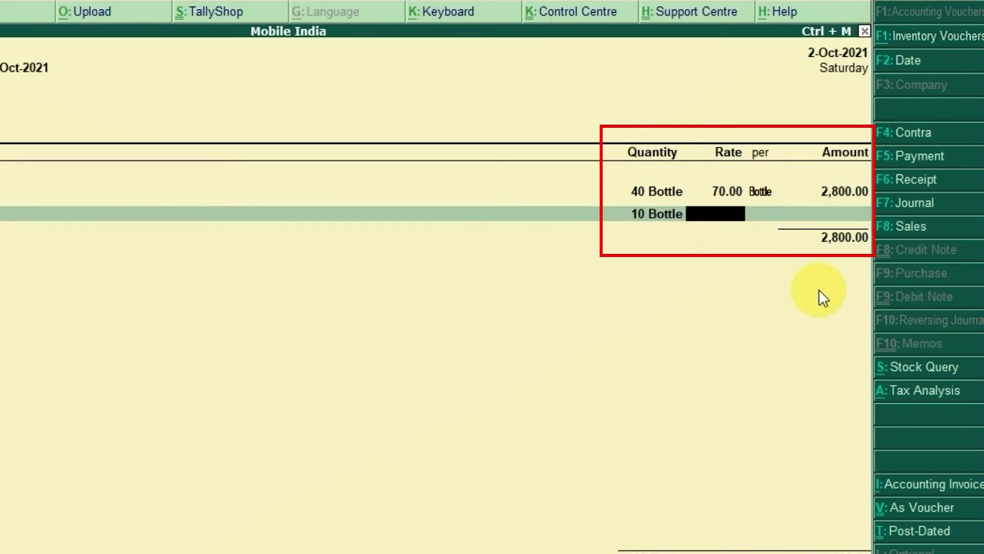
key("alt+Tab")
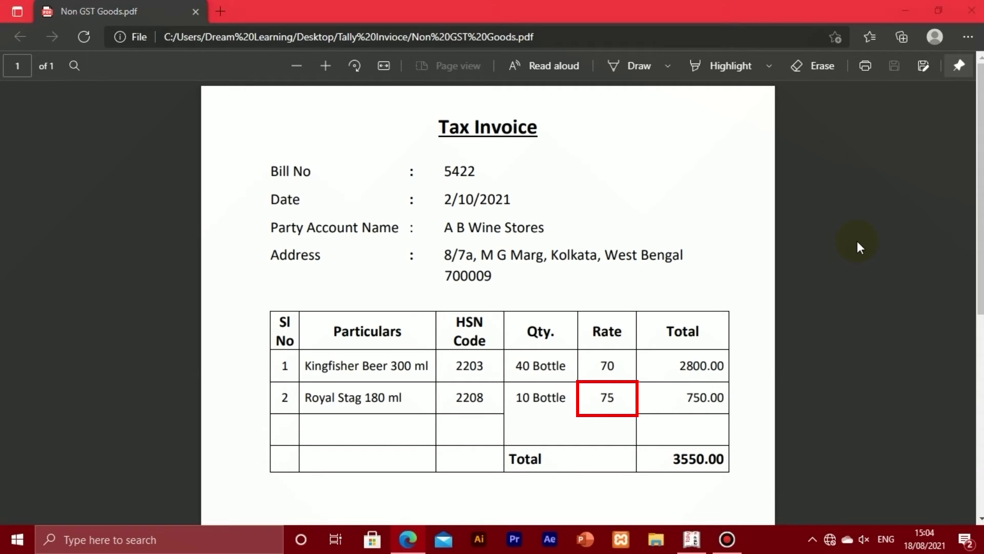
key("alt+Tab")
type("75")
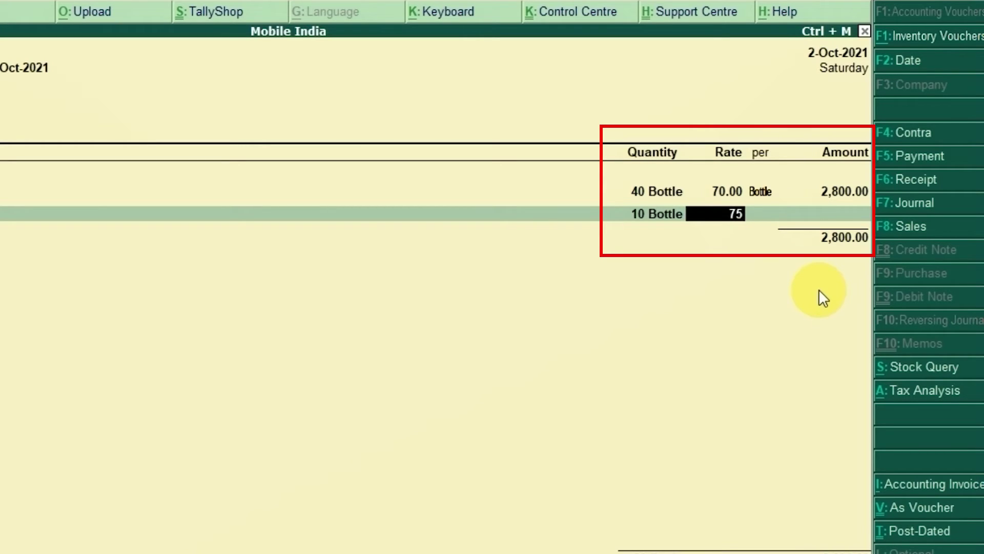
key("Return")
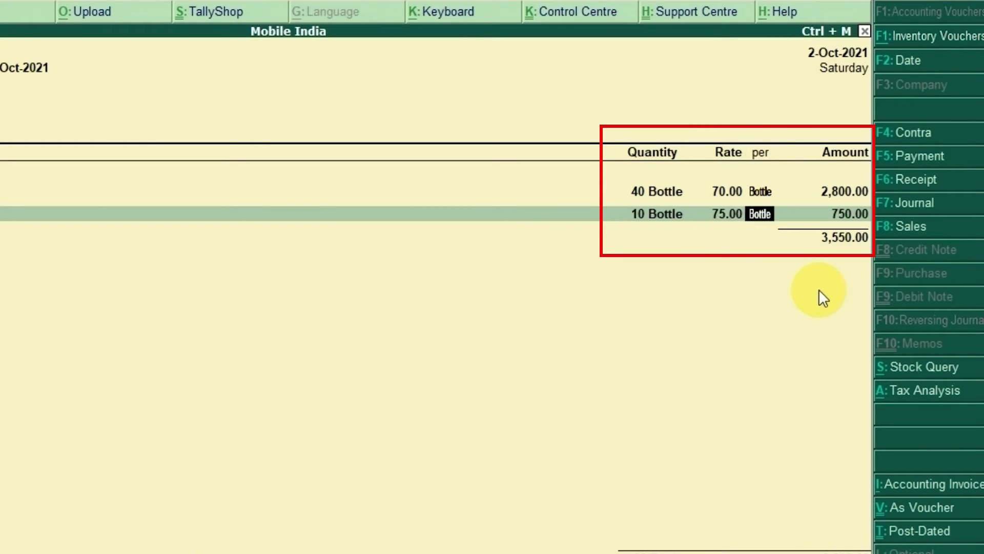
key("Return")
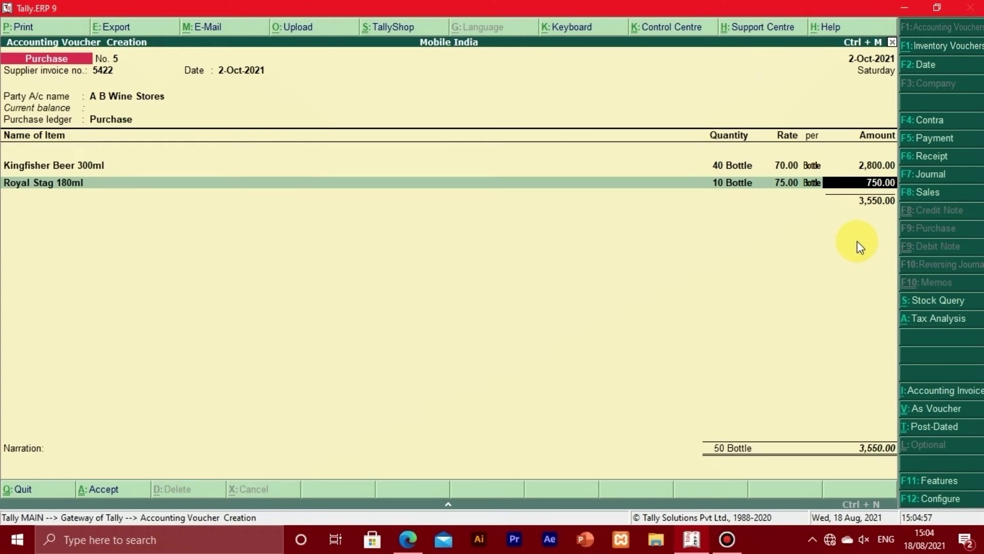
key("Return")
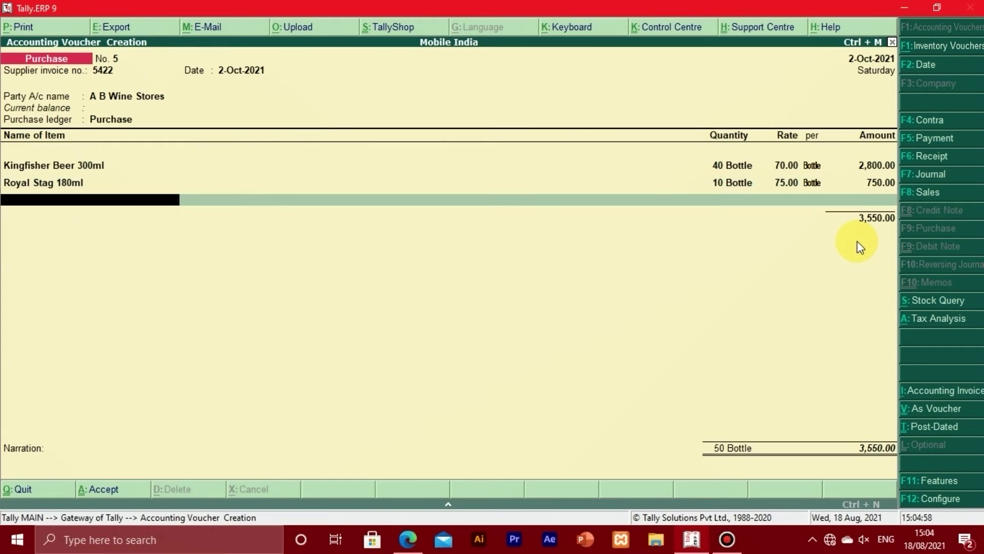
Step: Close the item list with End of List after the two items and move on to the Narration
key("Return")
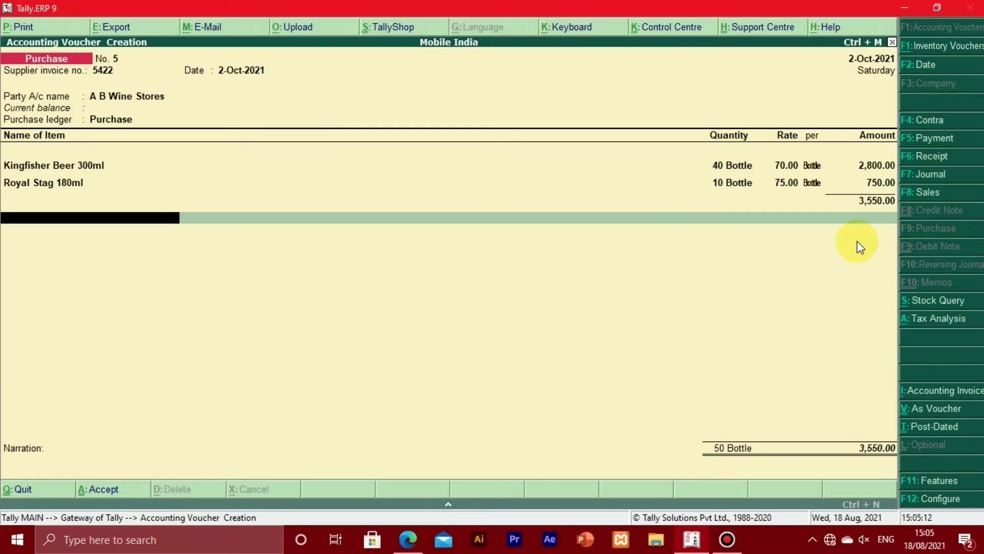
key("Return")
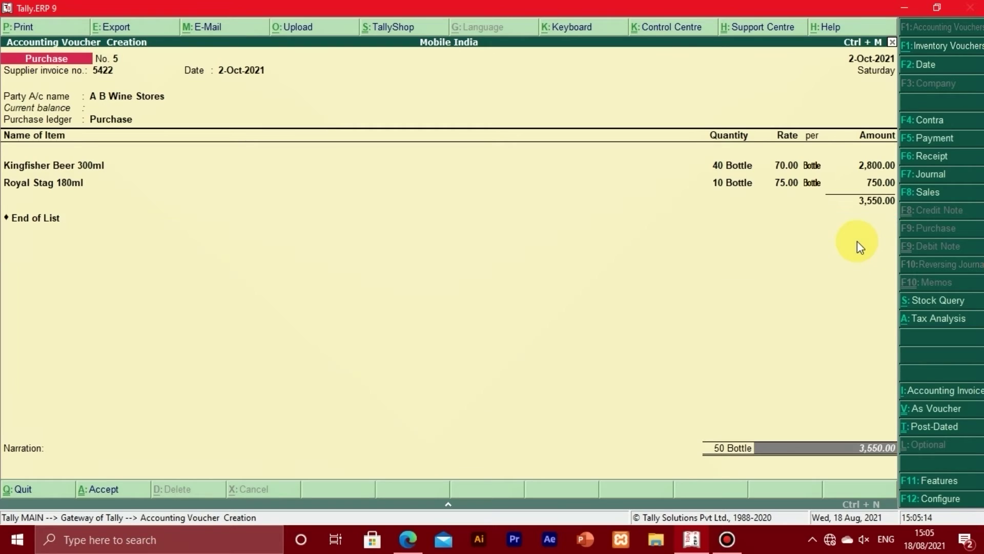
key("Return")
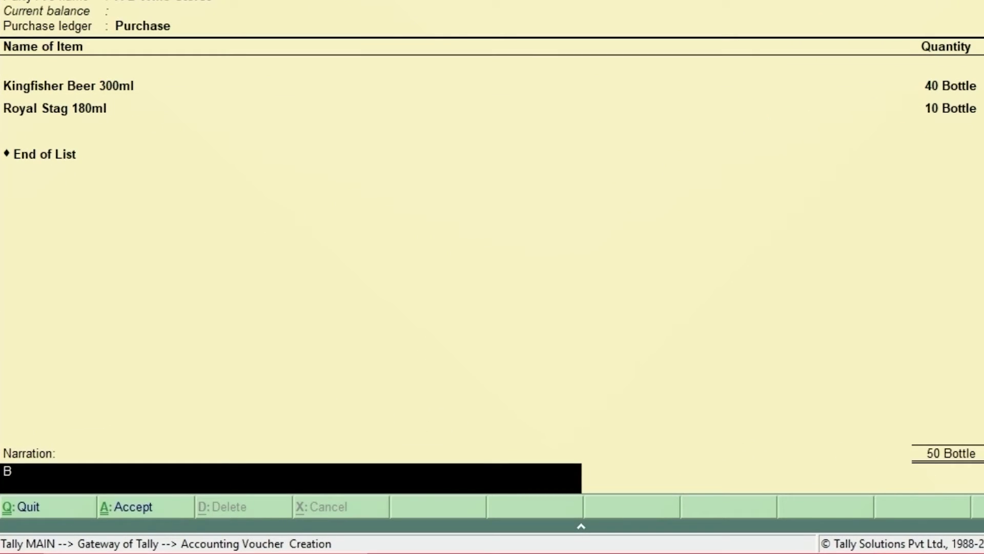
Step: Enter narration 'Being the goods purchased in credit' and accept purchase voucher No. 5
type("eing the goods")
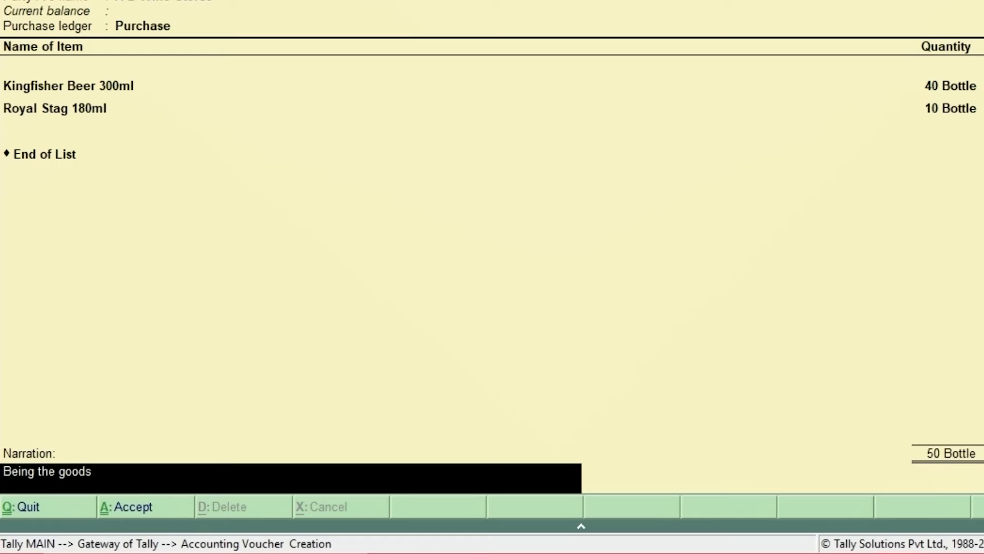
type(" purchased in")
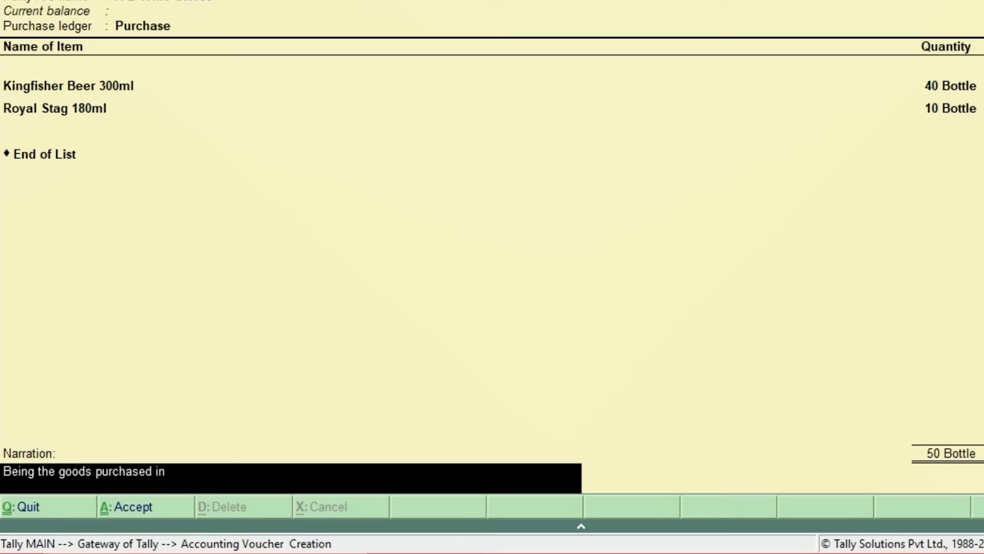
type(" credit")
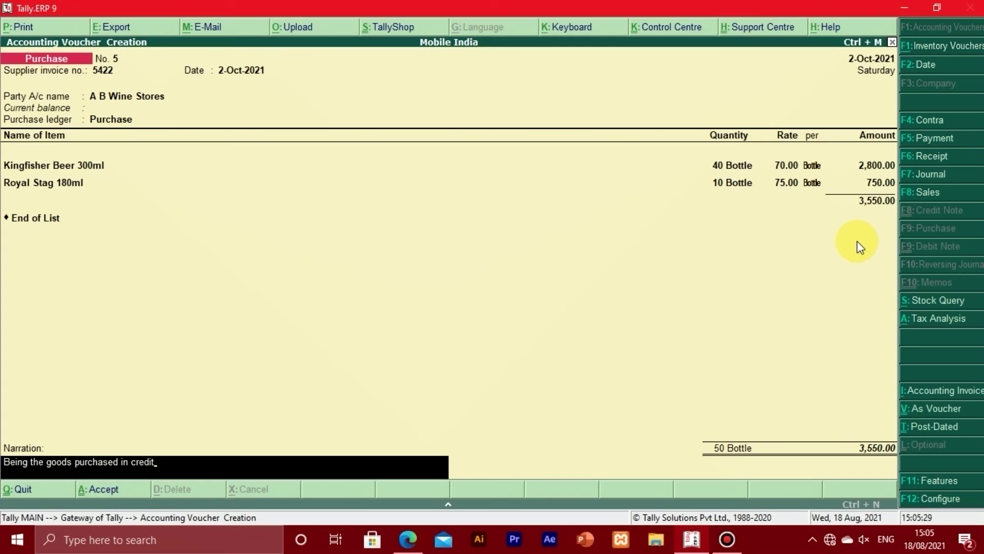
key("Return")
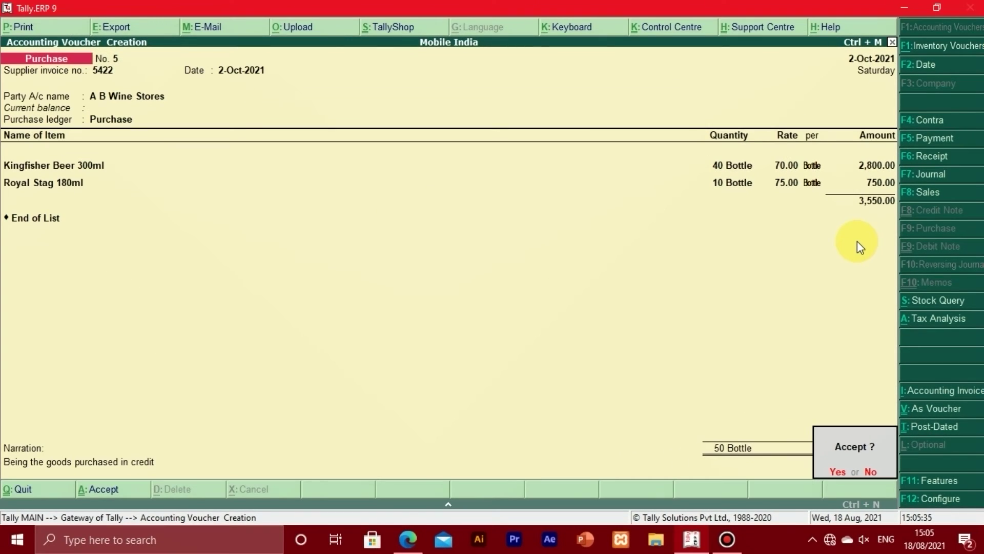
key("Return")
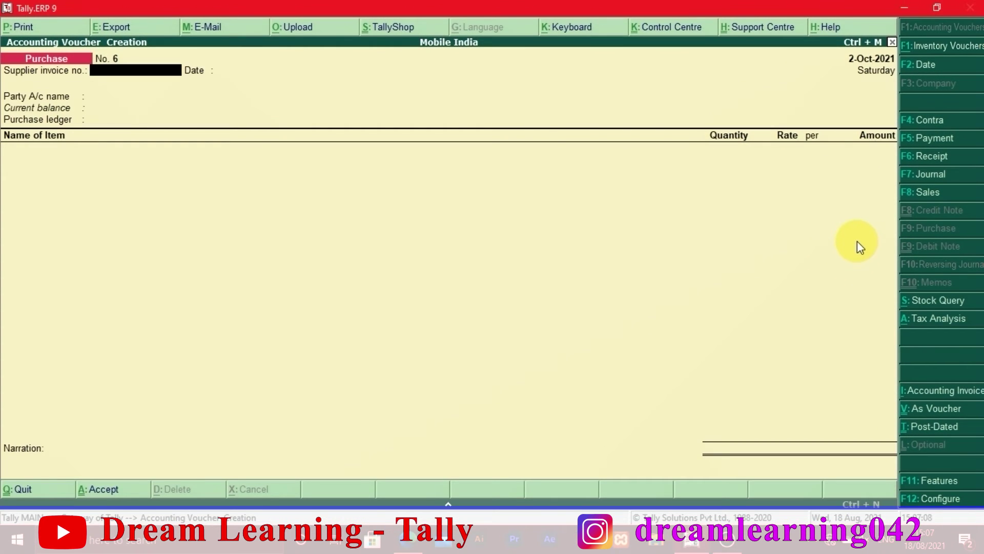
Step: Switch to a Payment voucher with F5 and set its date to 2-10 (2-Oct-2021)
key("F5")
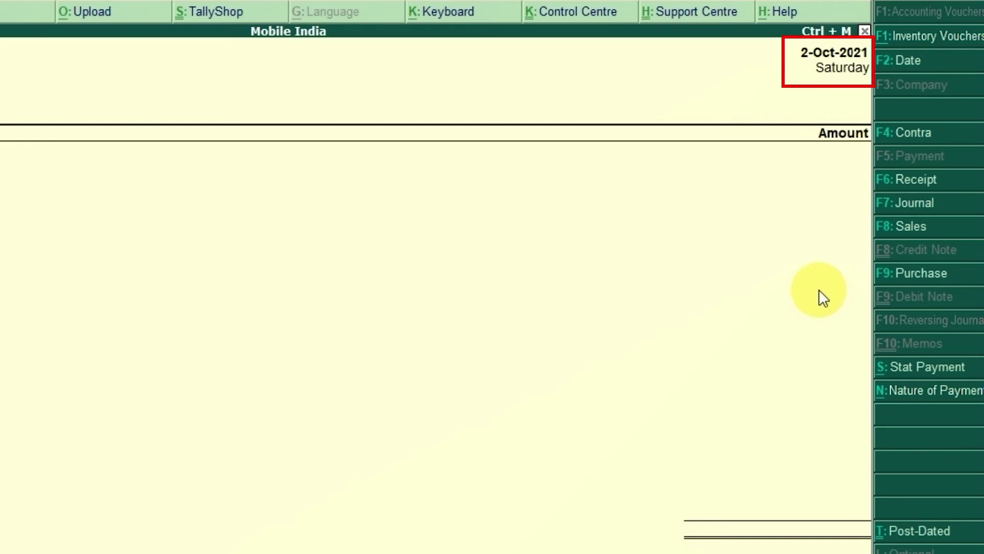
key("F2")
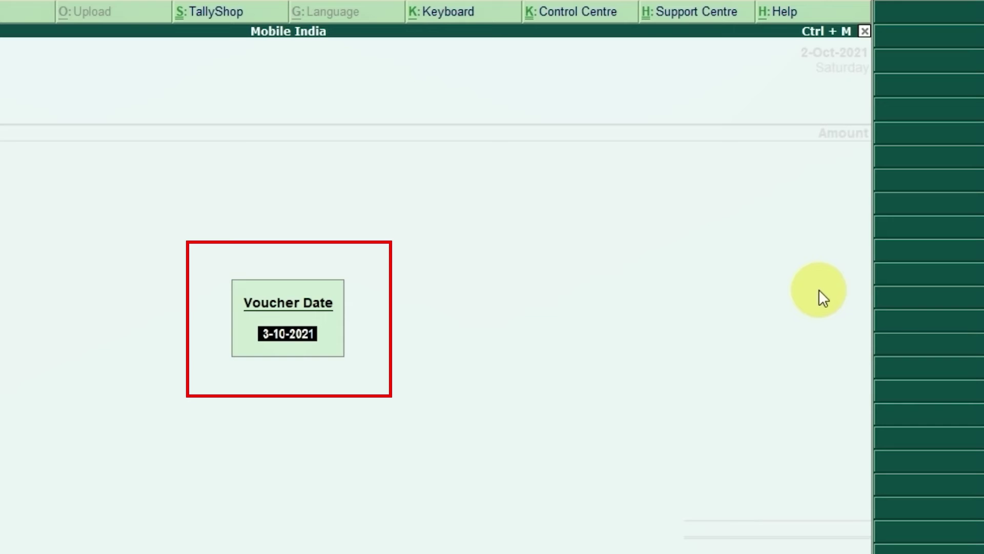
type("2-10")
key("Return")
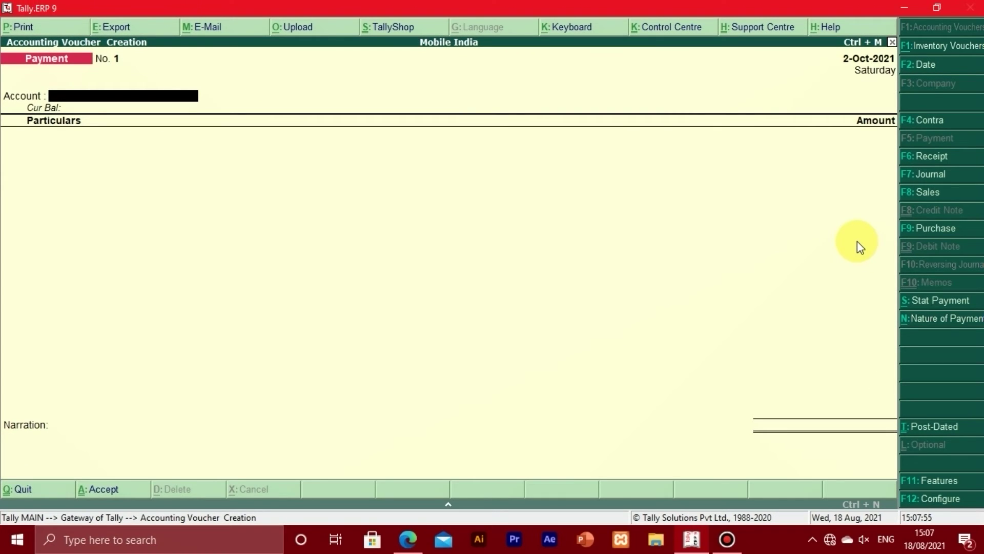
Step: Set Cash as the payment voucher's account and begin creating a new ledger with Alt+C
type("C")
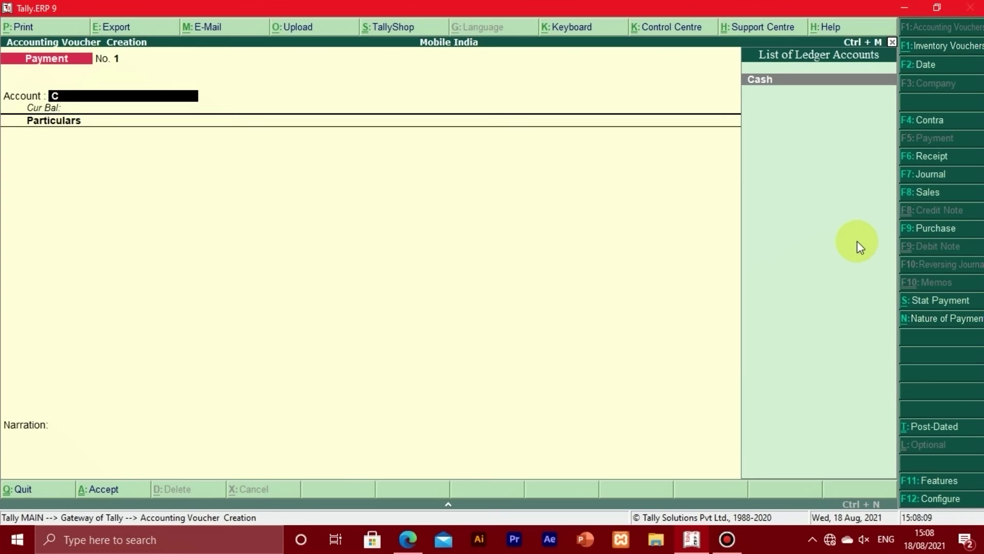
key("Return")
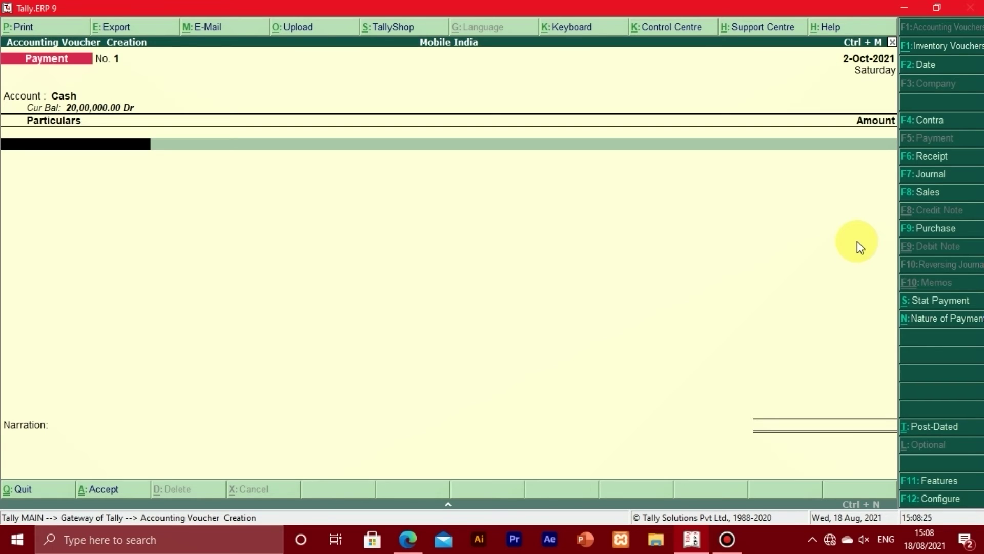
key("alt+c")
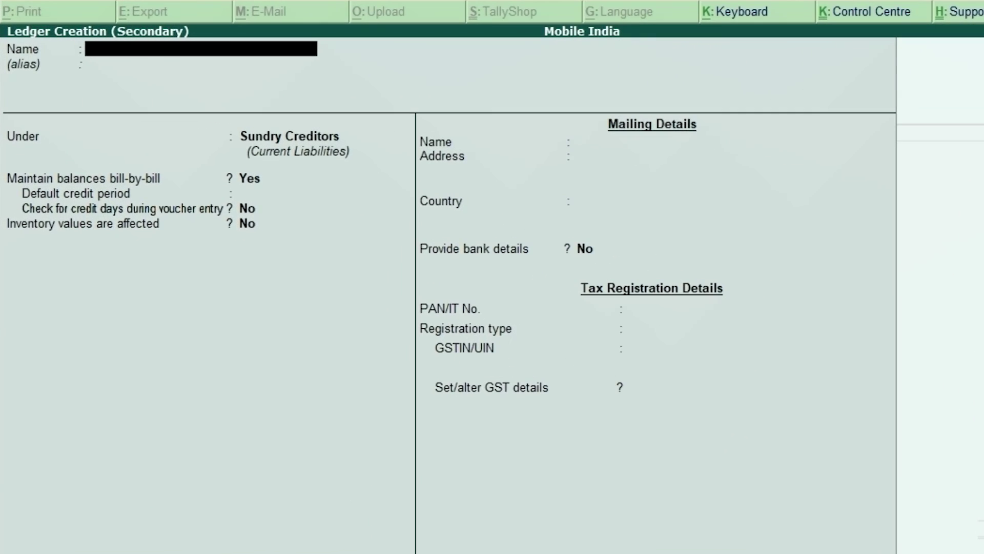
Step: Name the new ledger 'Petrol Exp.' and put it under the Indirect Expenses group
type("Petrol Exp.")
key("Return")
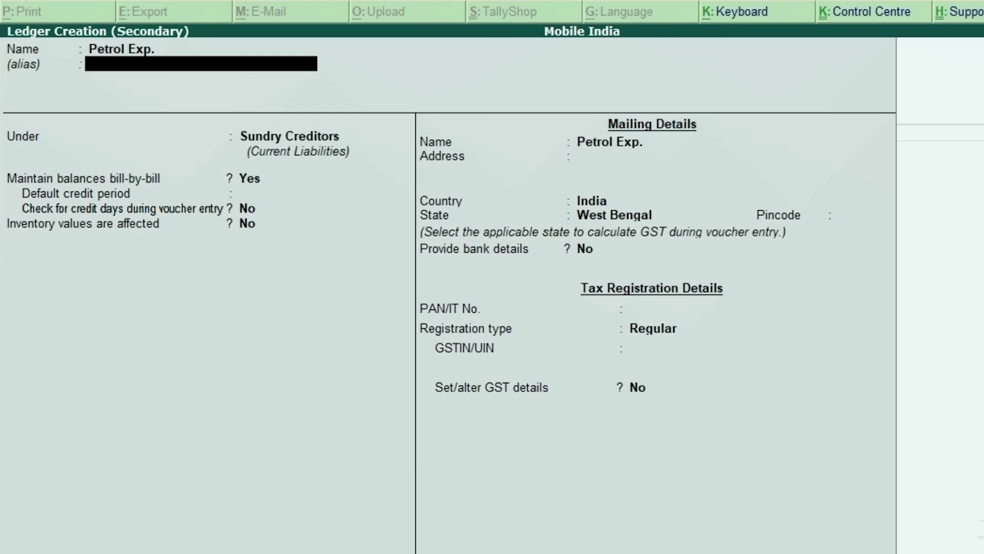
key("Return")
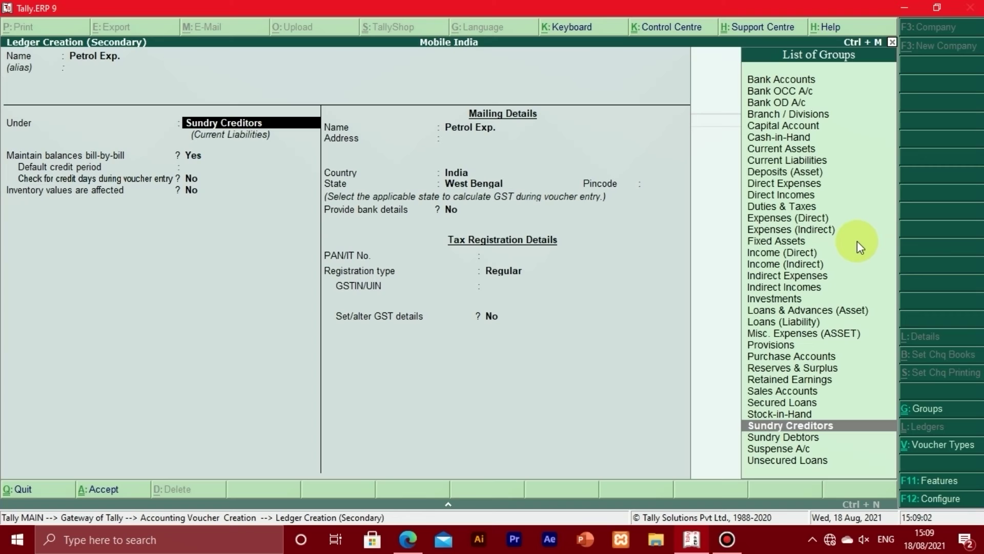
type("I")
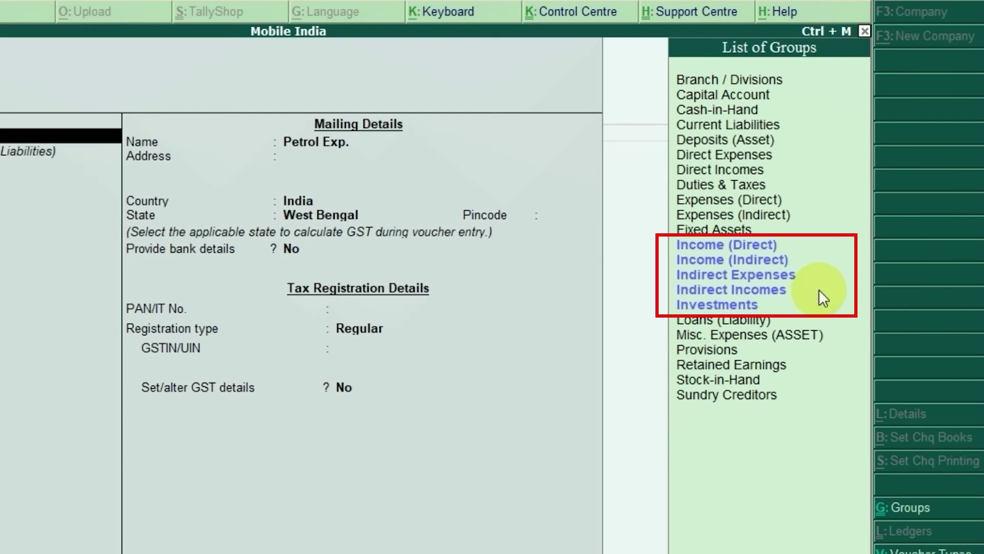
key("Down")
key("Down")
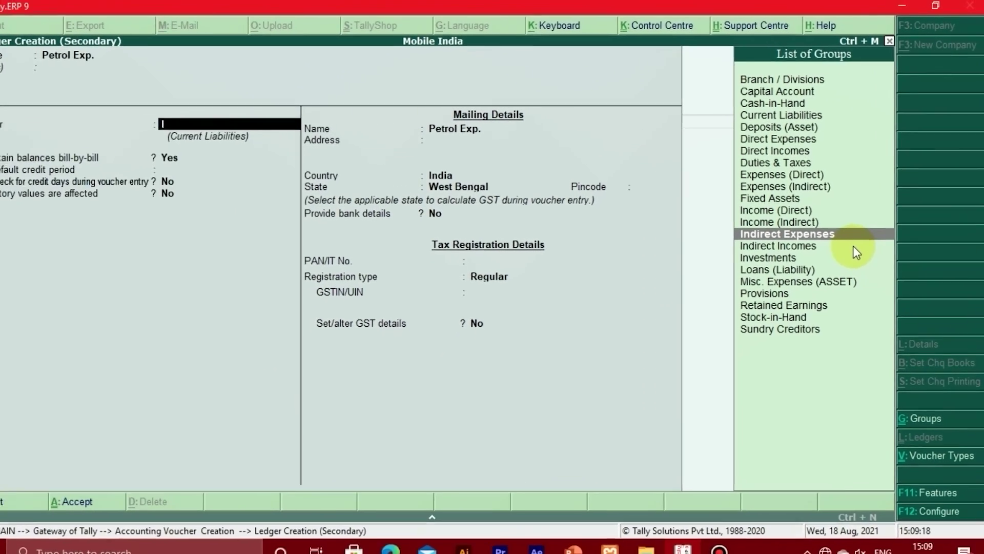
key("Return")
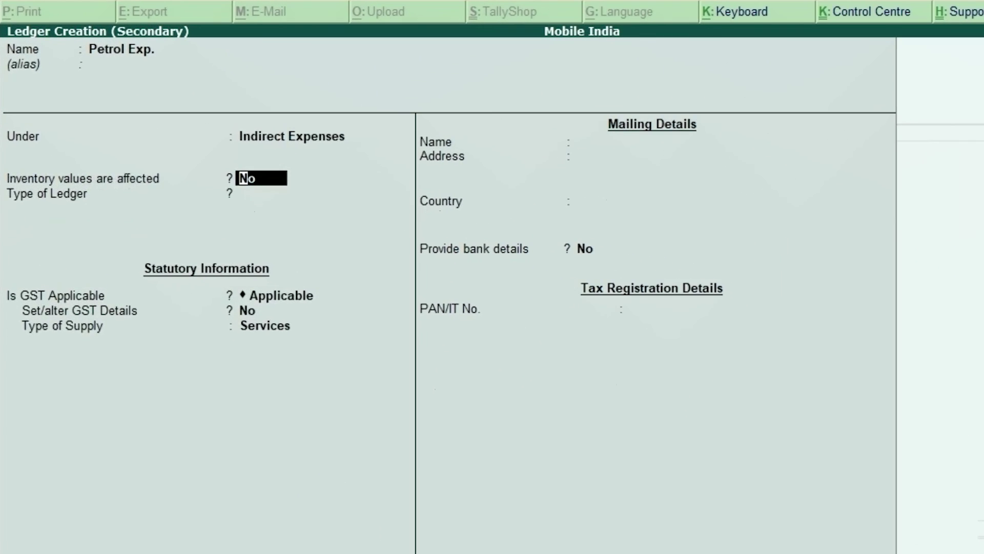
Step: Make Petrol Exp. a Not Applicable type, GST-applicable ledger marked non-GST goods, with supply type Services
key("Return")
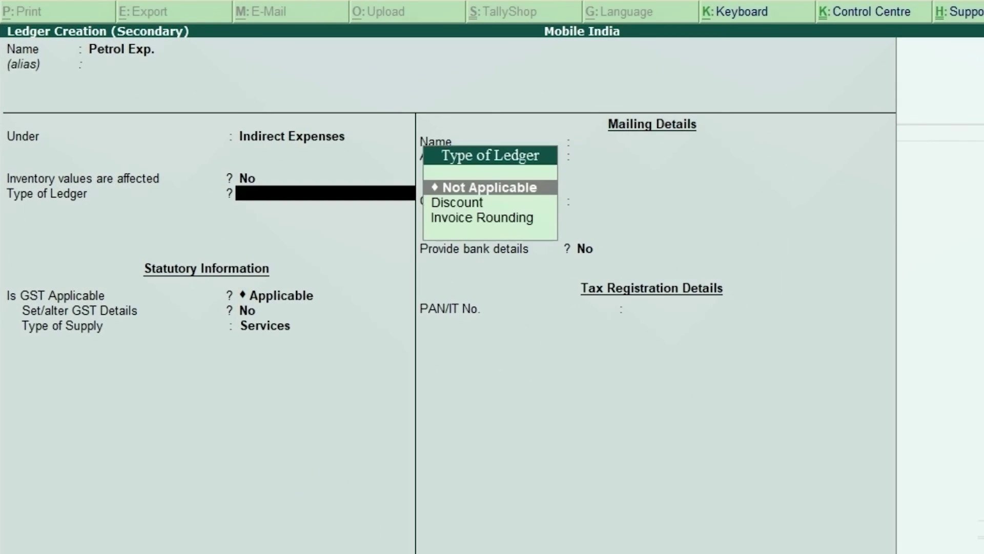
key("Return")
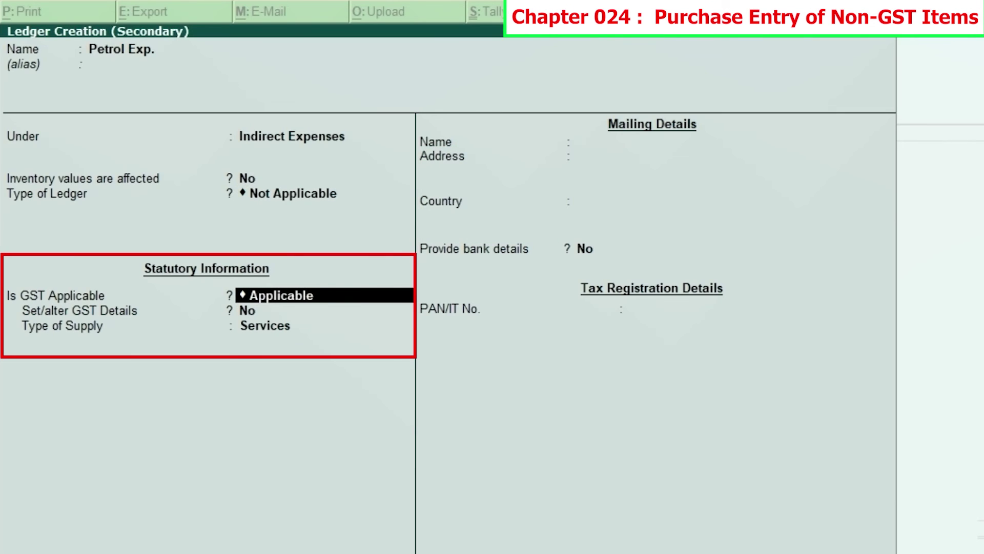
key("Return")
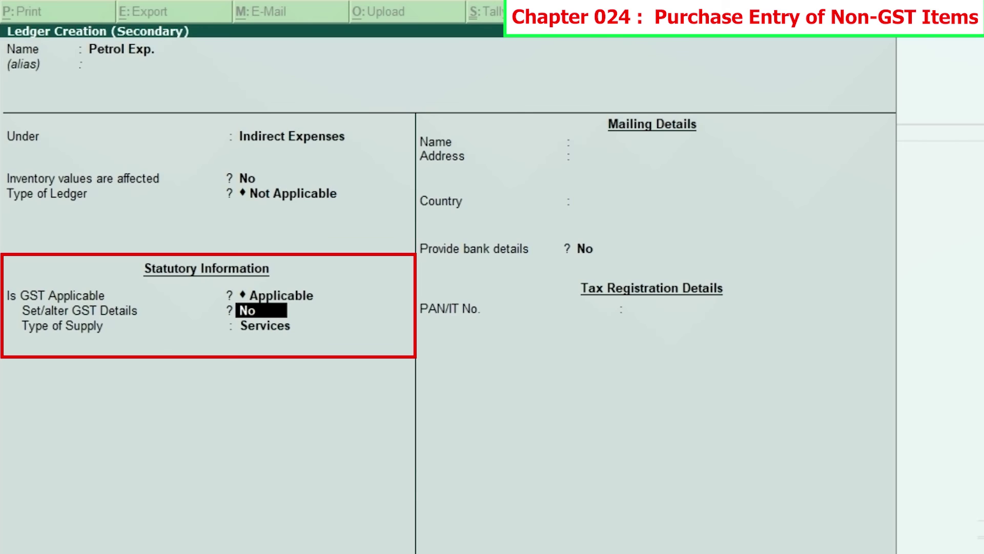
type("y")
key("Return")
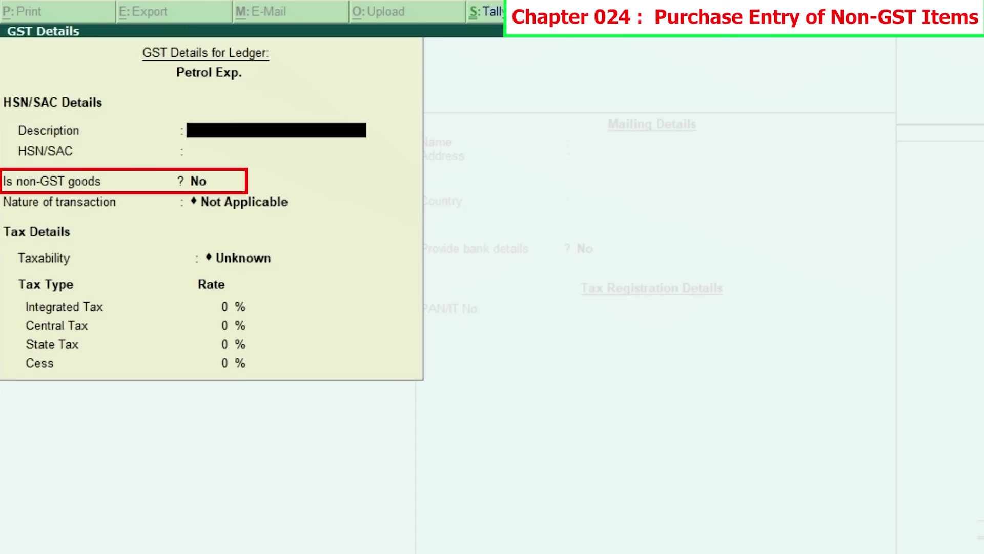
key("Return")
key("Return")
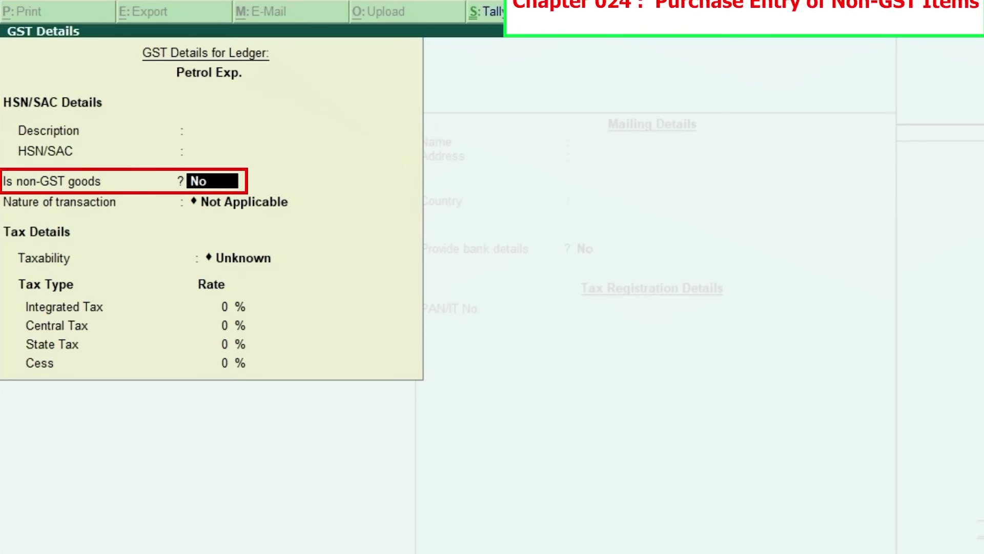
type("y")
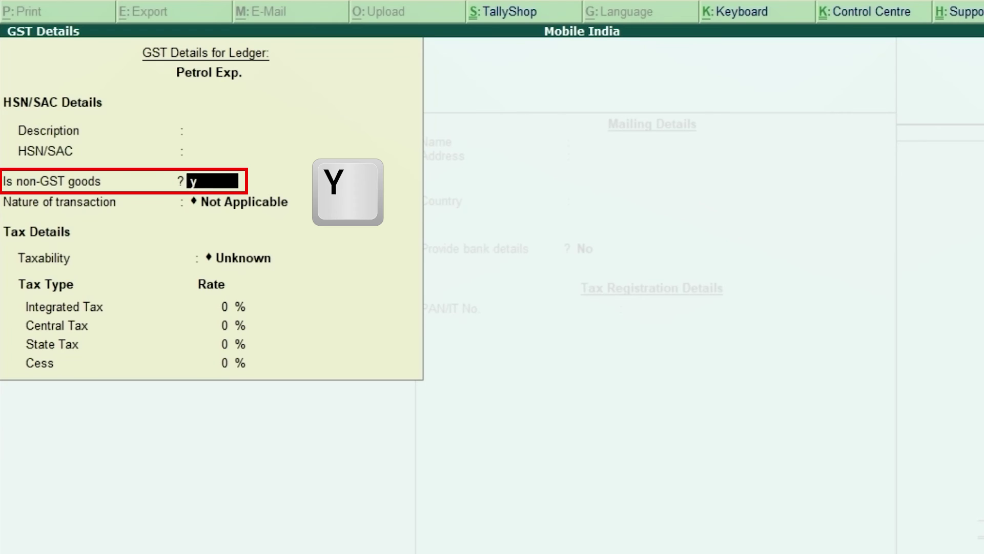
key("Return")
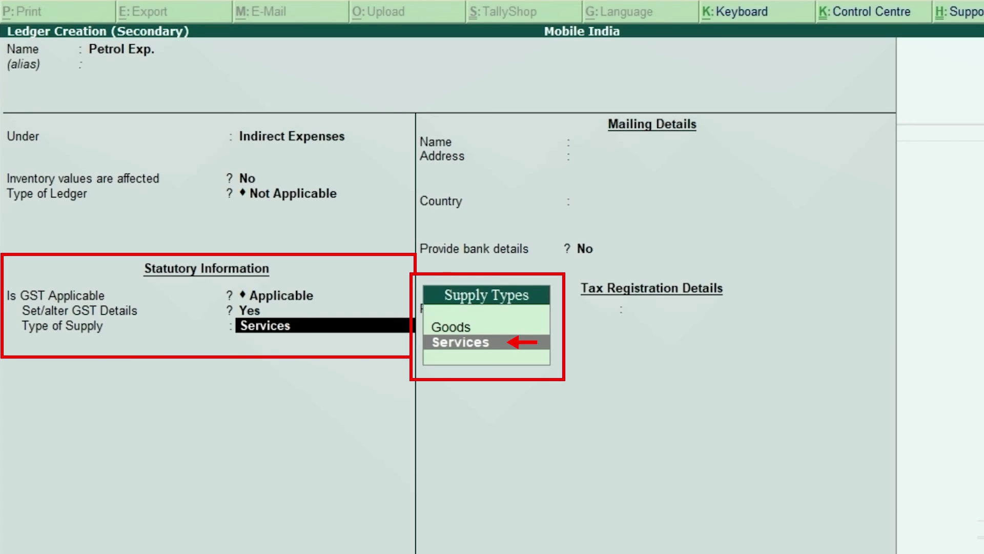
key("Return")
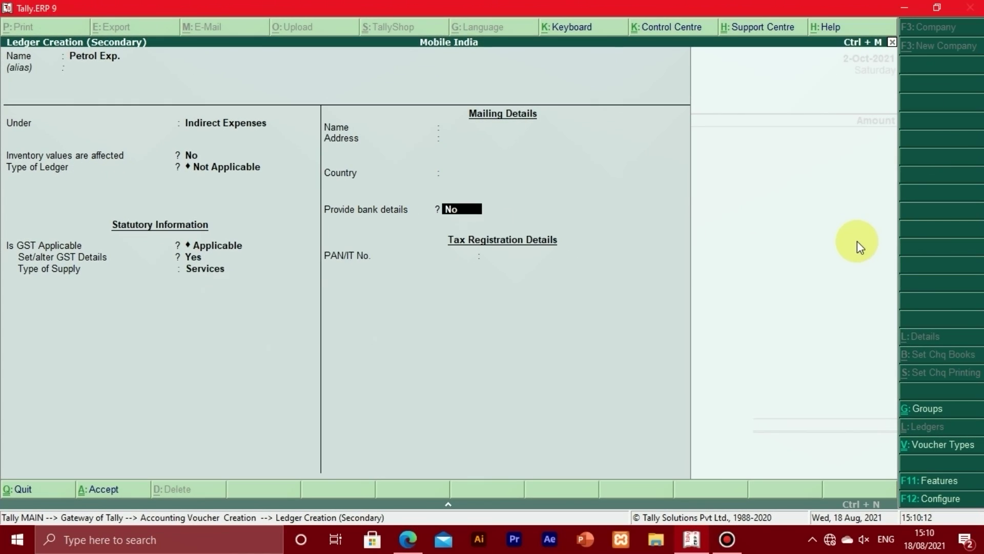
Step: Save the Petrol Exp. ledger and debit it 300 on the payment voucher
key("Return")
key("Return")
key("Return")
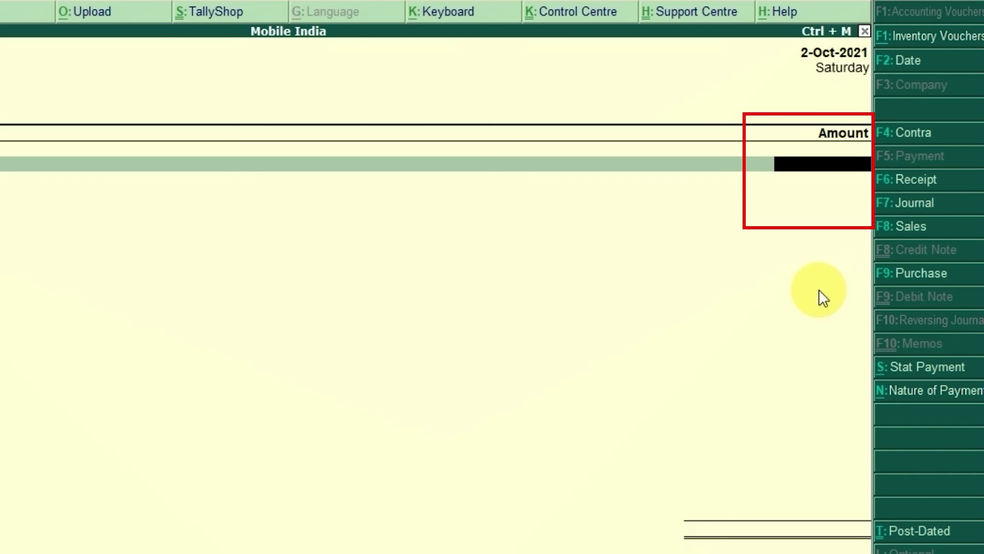
type("300")
key("Return")
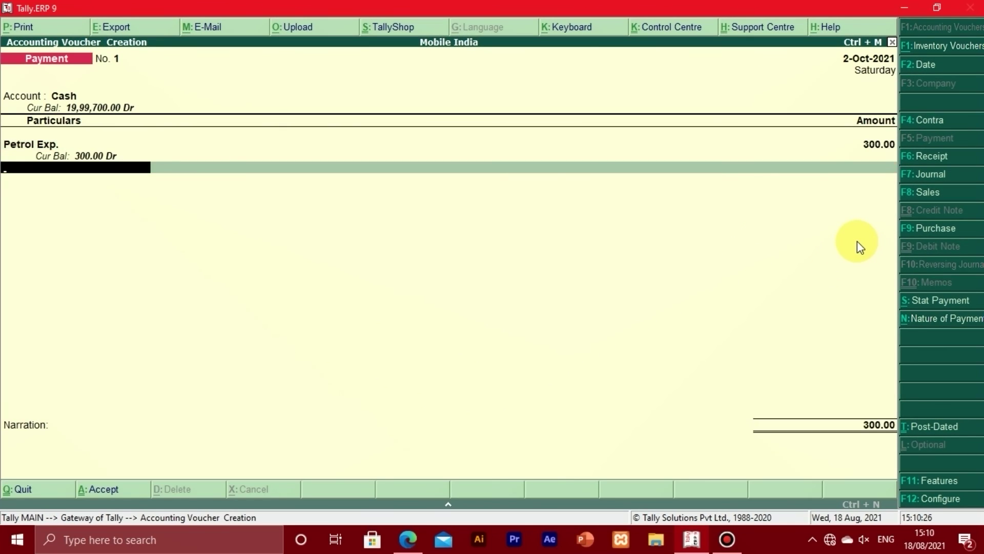
Step: Add the narration 'Being the amount paid in cash' to the voucher
key("Return")
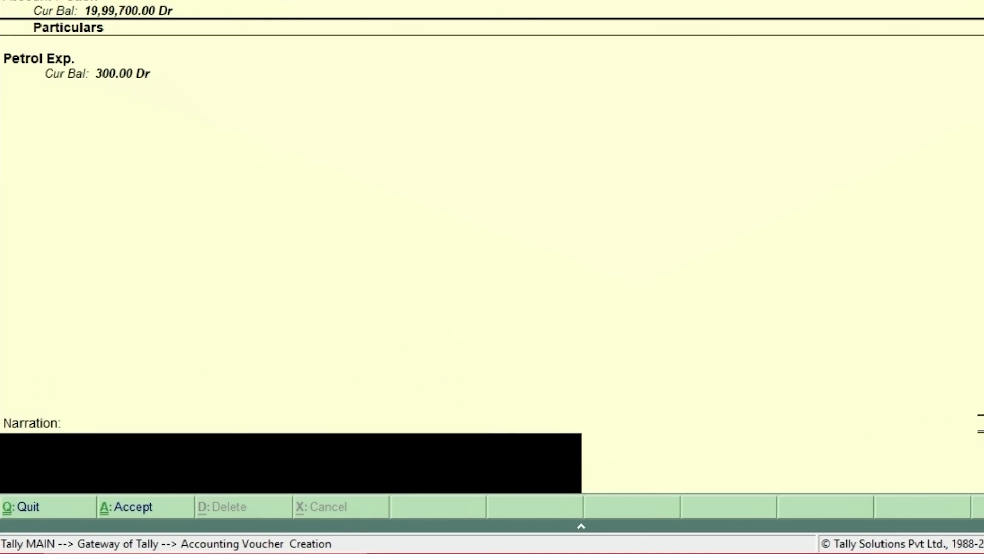
type("Being the amoun")
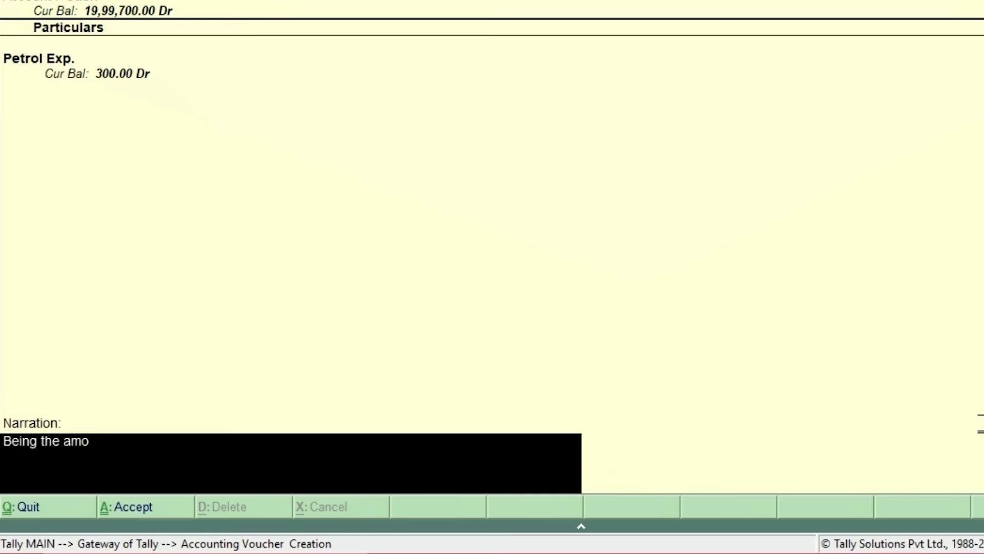
type("t paid in cash")
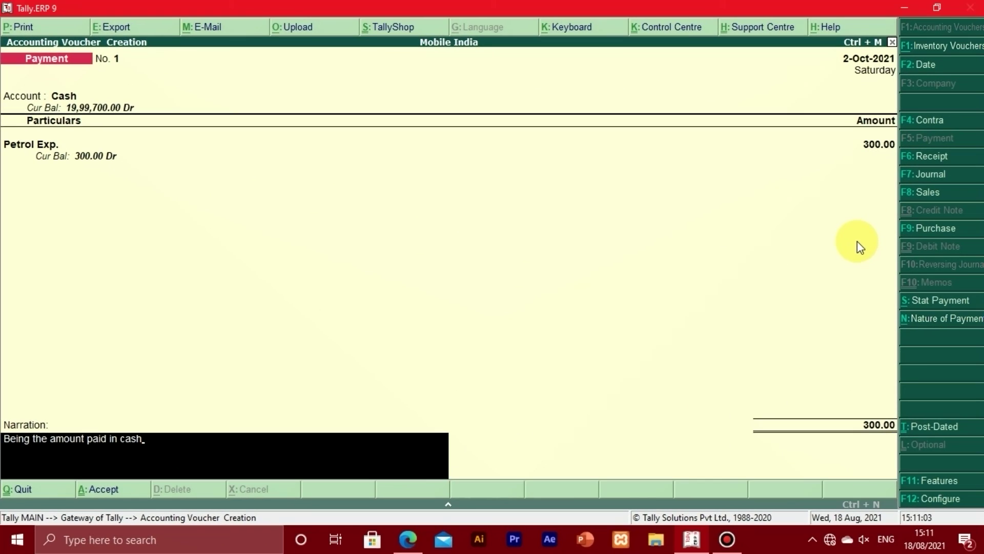
key("Return")
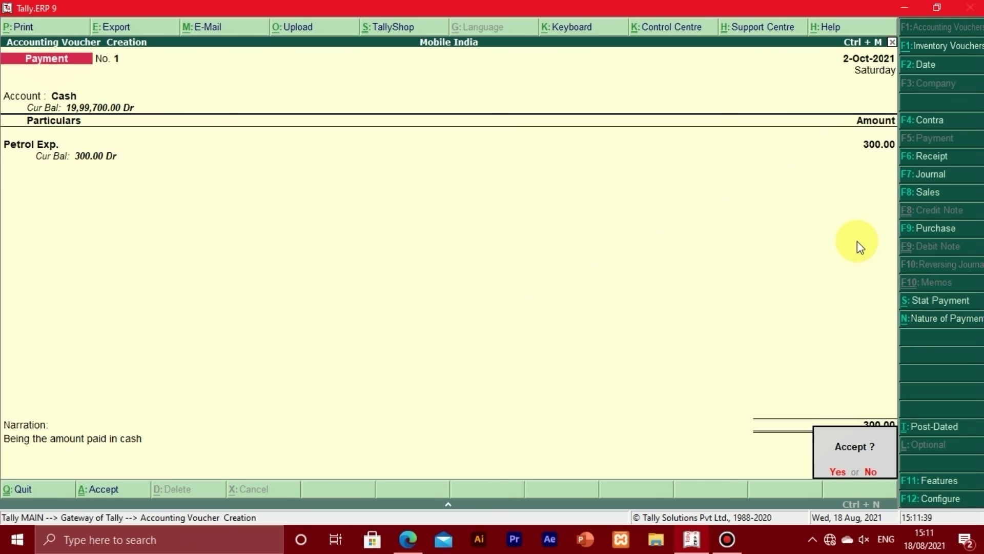
Step: Accept the 300 cash payment voucher to Petrol Exp
key("y")
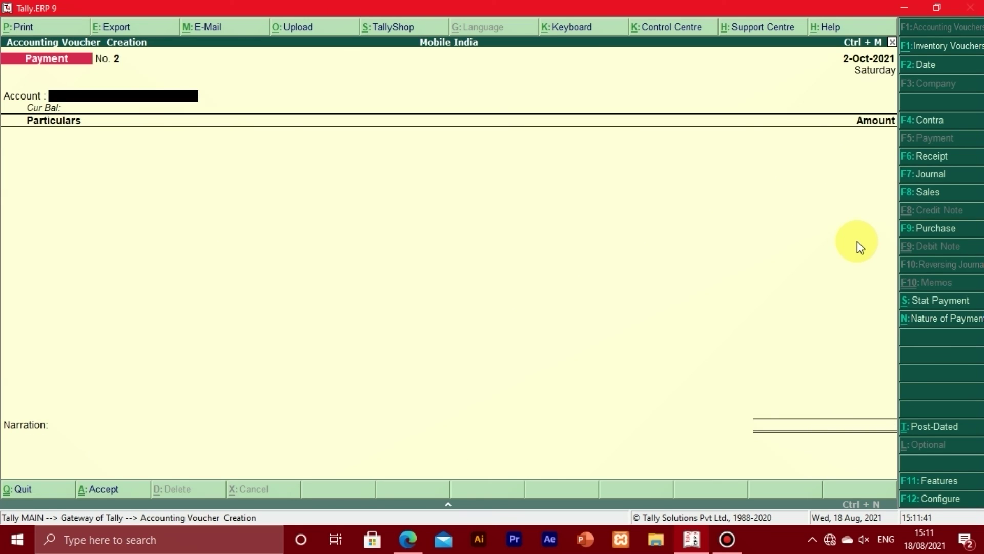